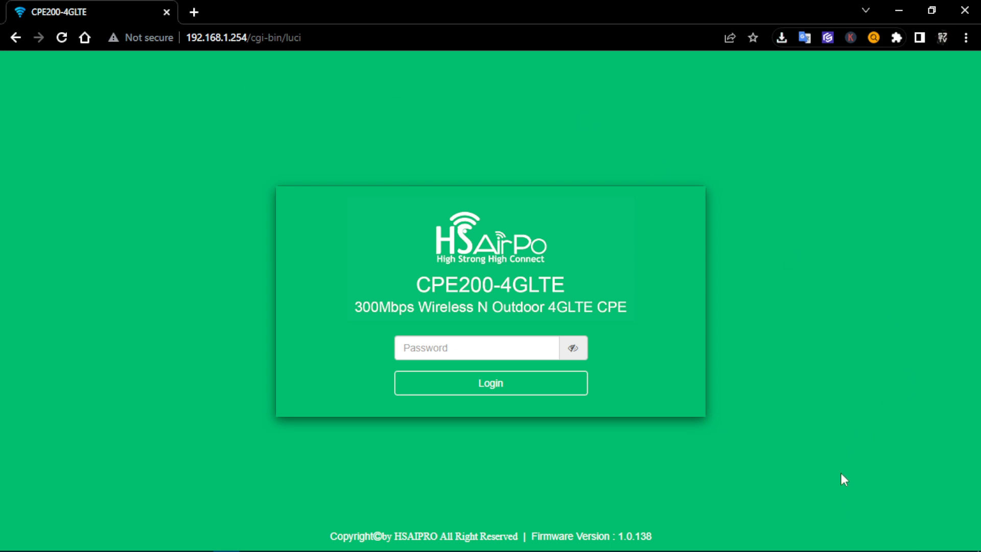
Confirm the PC is on the 57TV Wi-Fi, then log in with the admin password
click(890, 540)
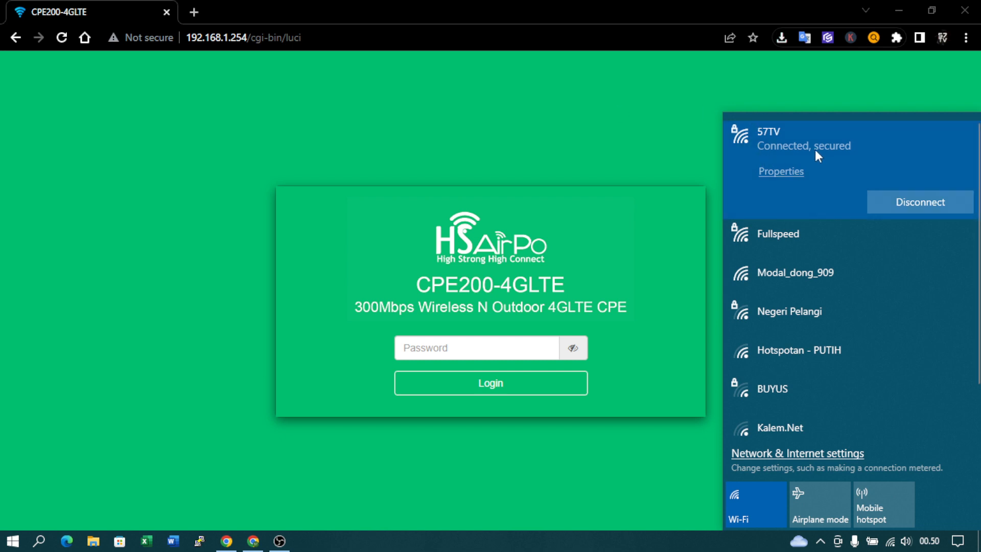
click(477, 136)
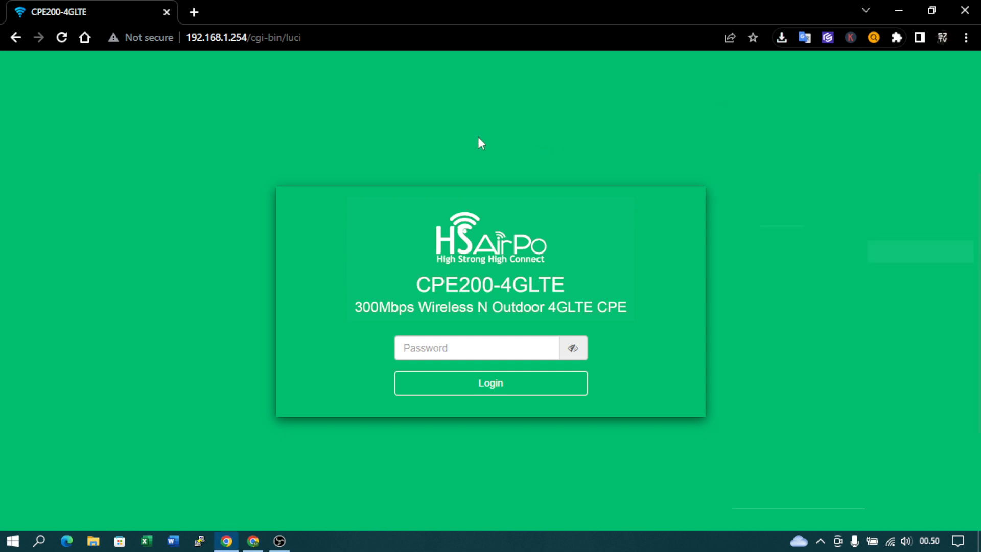
click(427, 350)
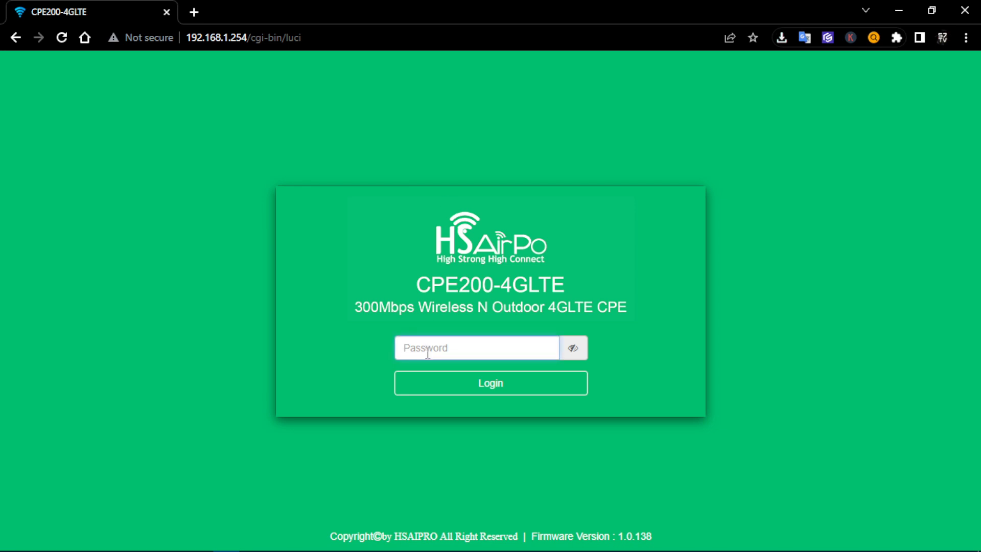
text(admin)
key(Return)
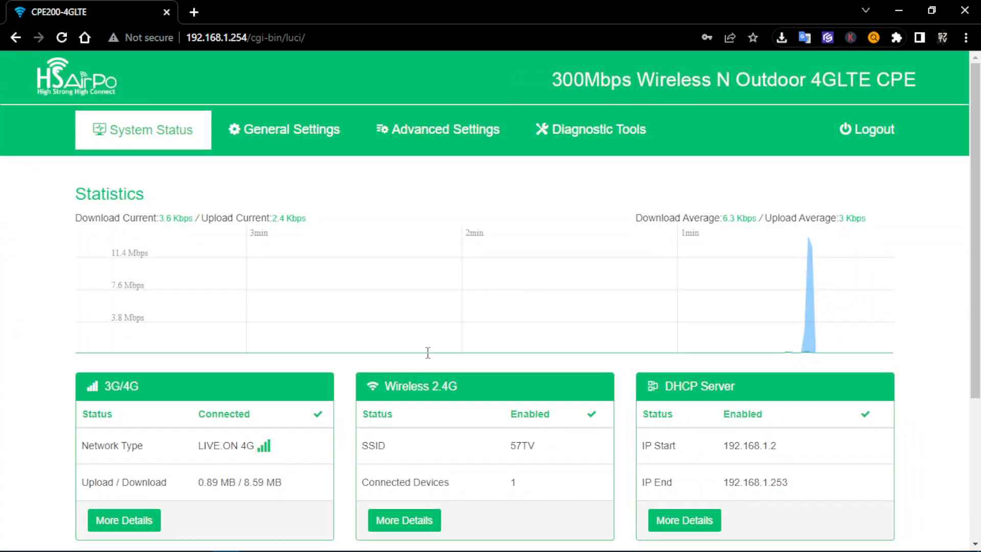
Scroll through the System Status panels and review the Wireless 2.4G panel
scroll(458, 368, down, 2)
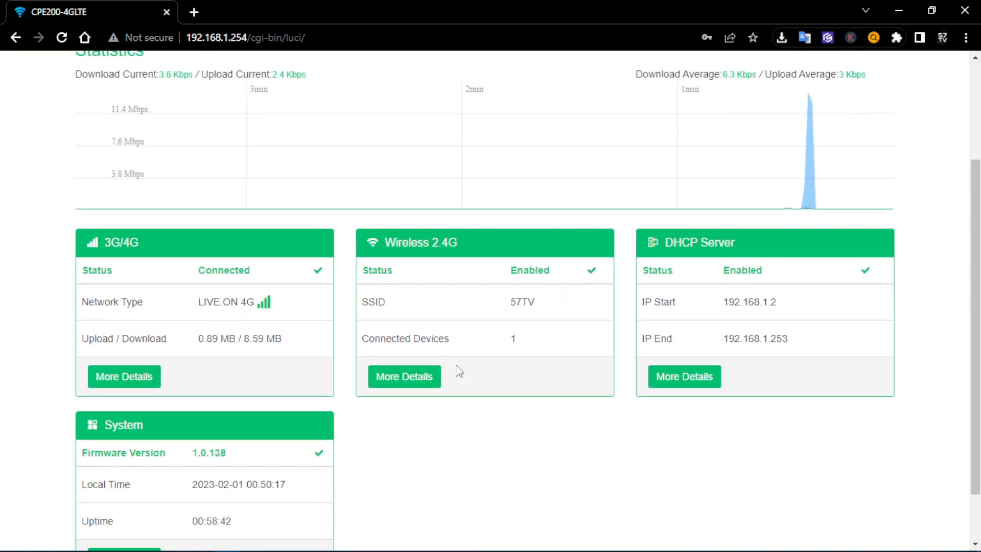
scroll(482, 416, up, 2)
scroll(453, 208, down, 4)
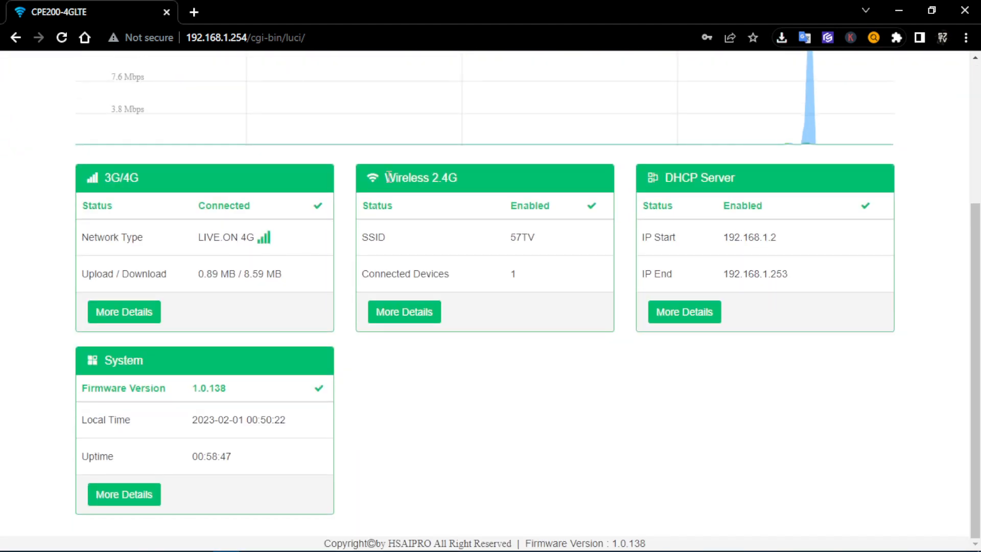
drag(386, 177, 462, 187)
click(479, 403)
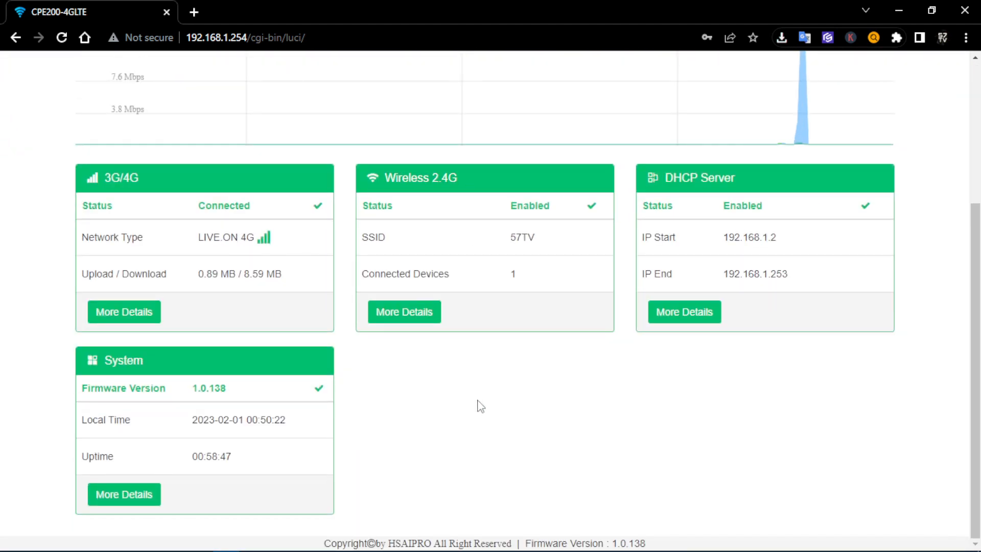
scroll(501, 365, up, 1)
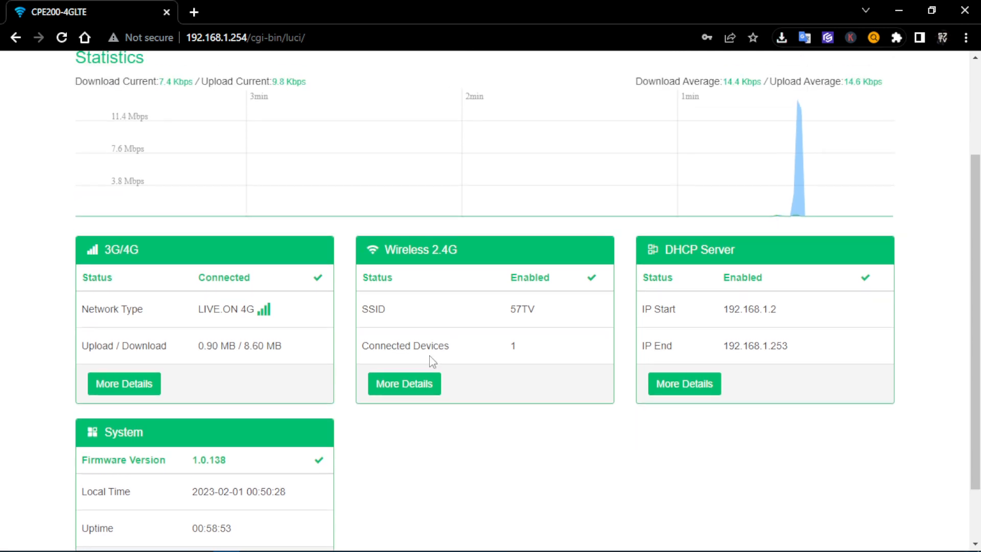
Open the Wireless 2.4G details, check Connected Devices and Settings, then return to Status
click(401, 393)
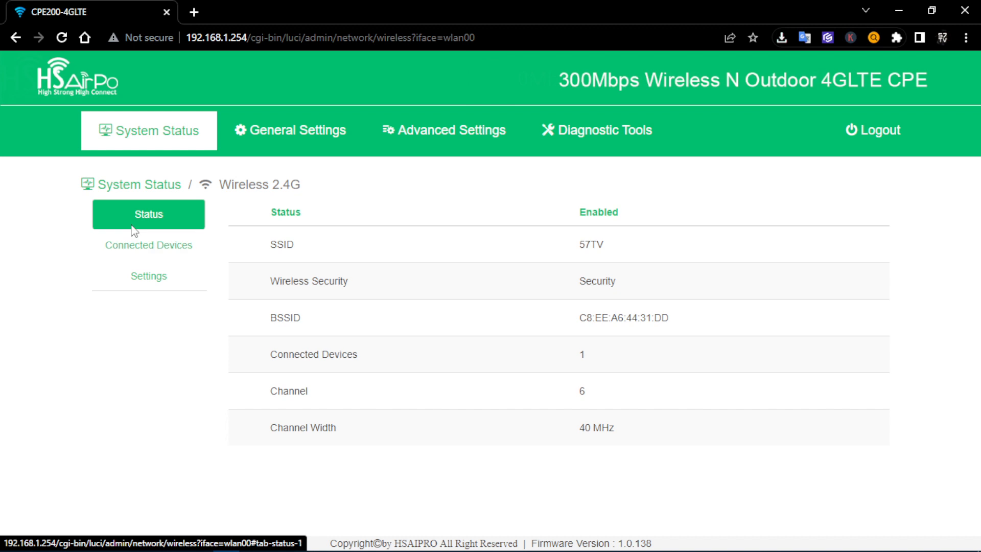
click(148, 256)
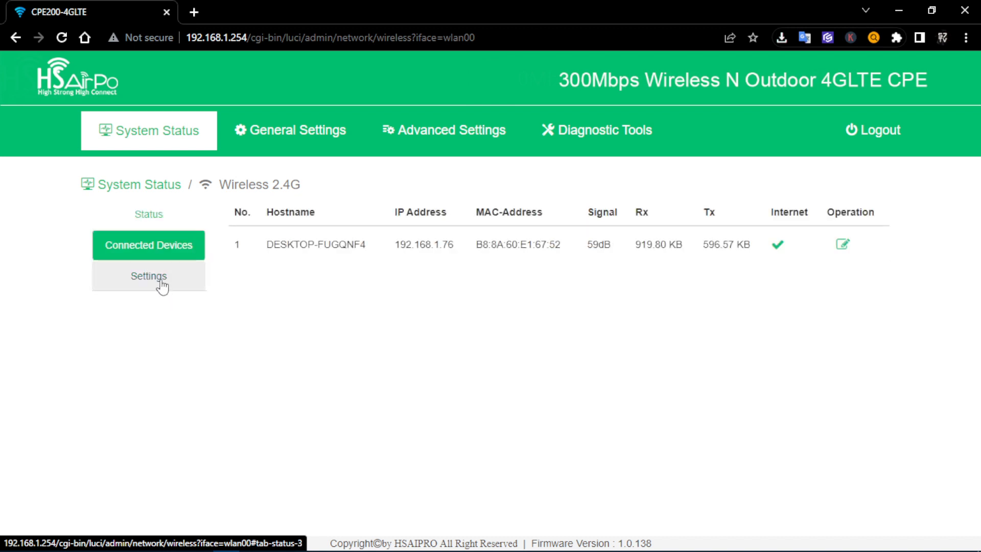
click(162, 286)
click(158, 227)
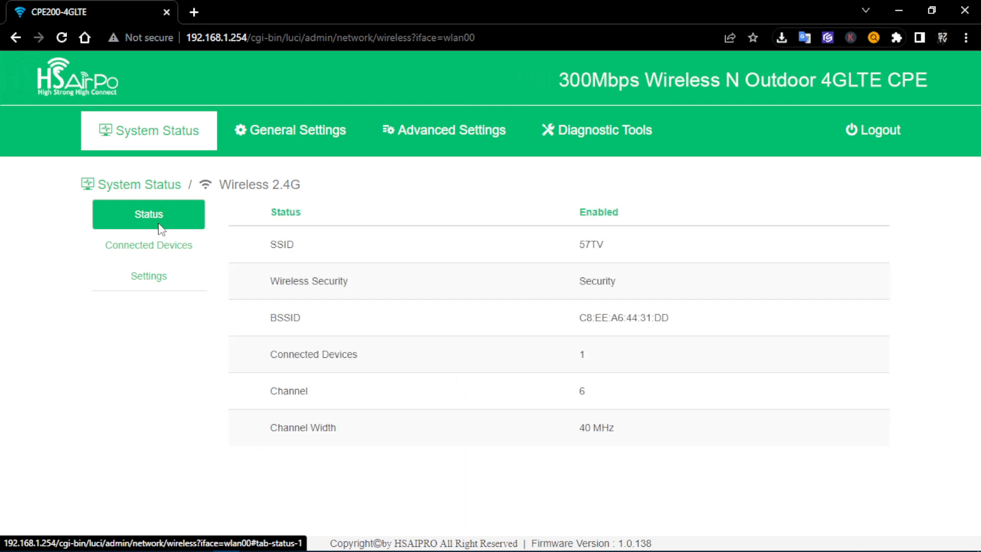
triple_click(579, 214)
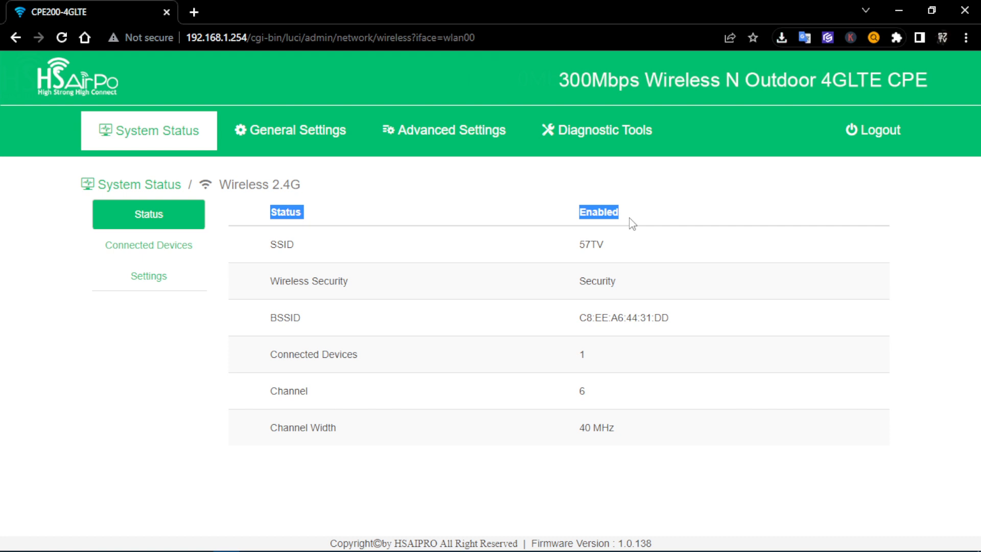
click(579, 253)
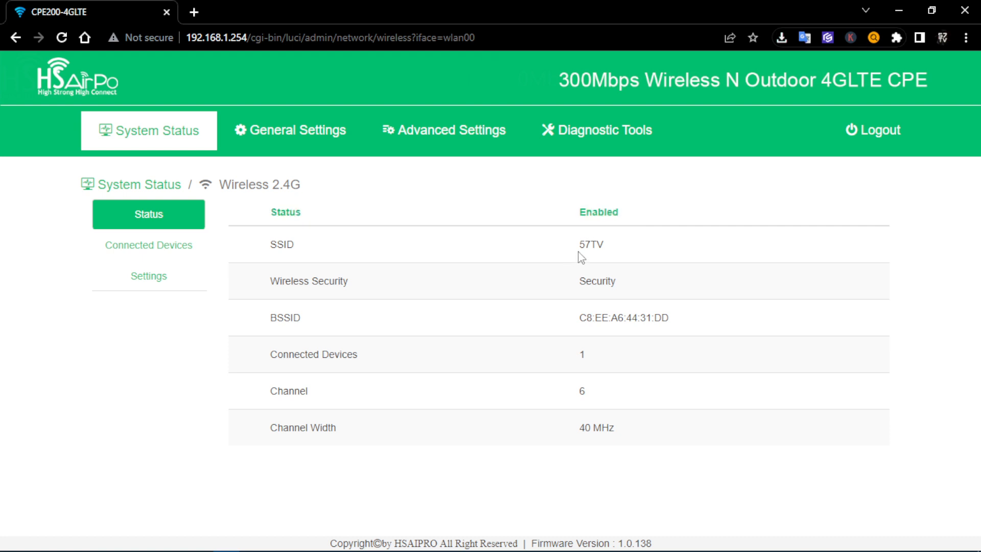
drag(579, 252, 611, 256)
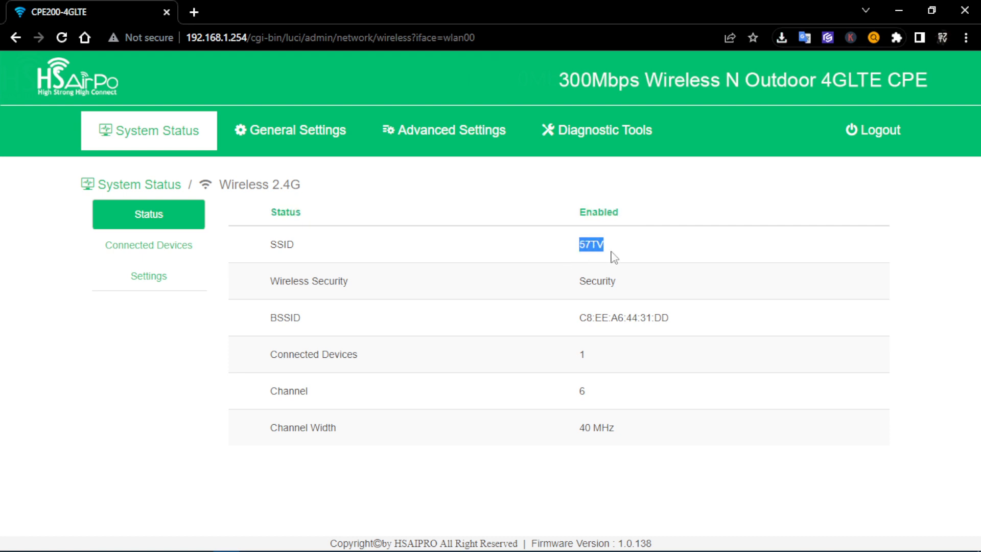
click(419, 293)
drag(270, 358, 360, 364)
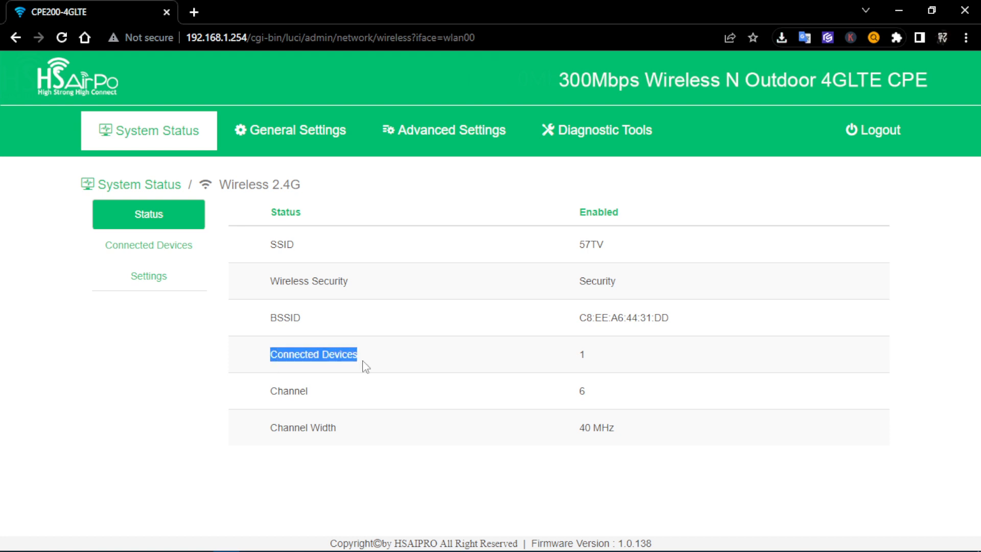
click(509, 359)
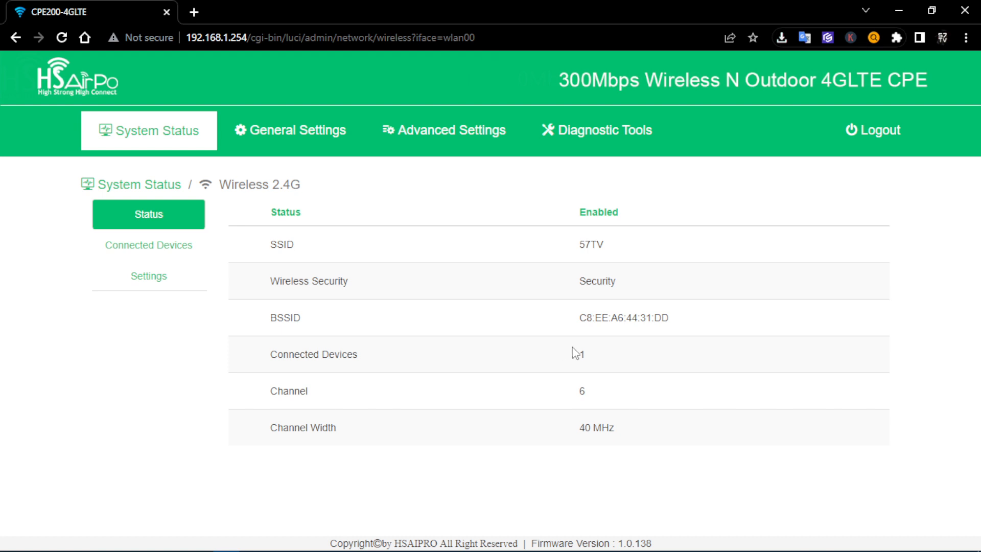
drag(578, 357, 595, 364)
drag(272, 407, 337, 398)
drag(578, 398, 610, 400)
drag(283, 427, 368, 435)
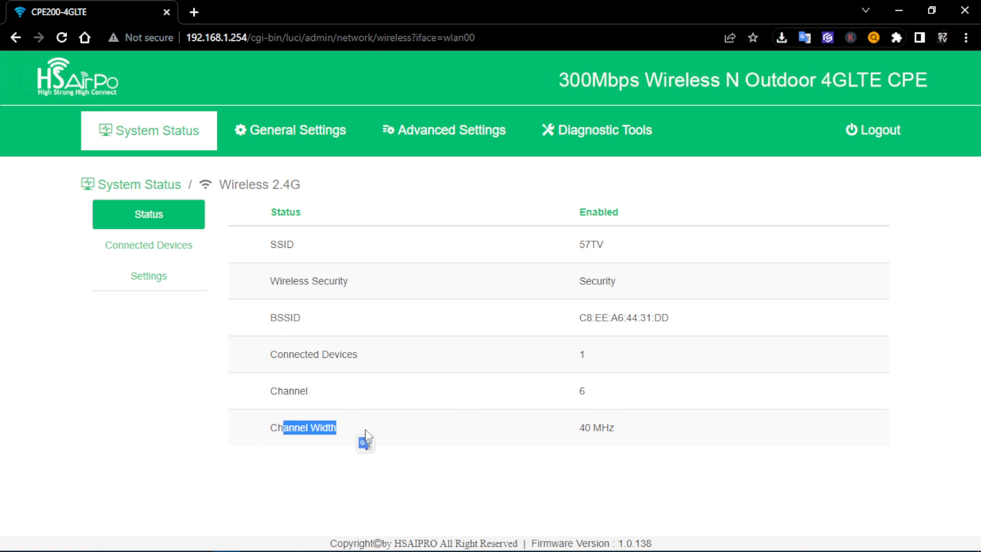
click(365, 434)
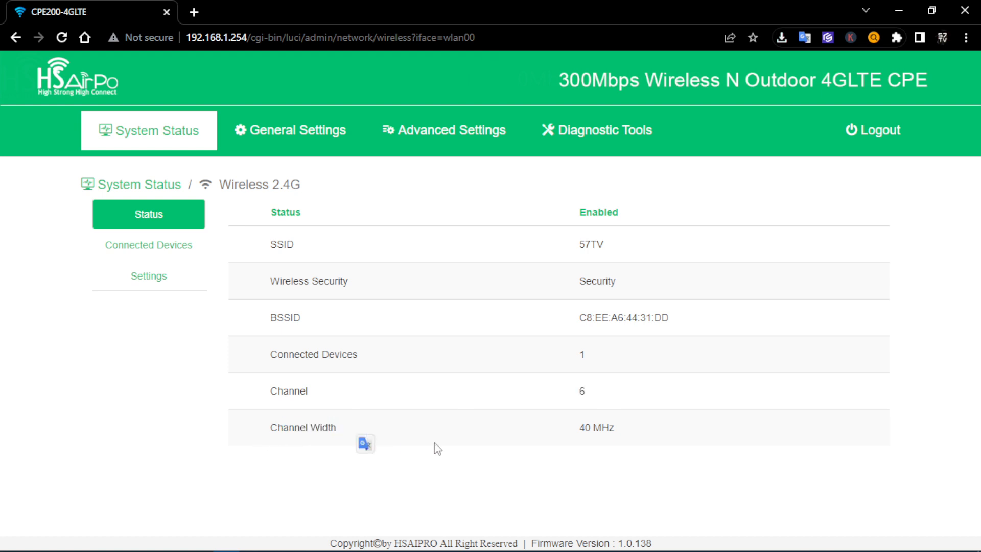
drag(579, 430, 610, 429)
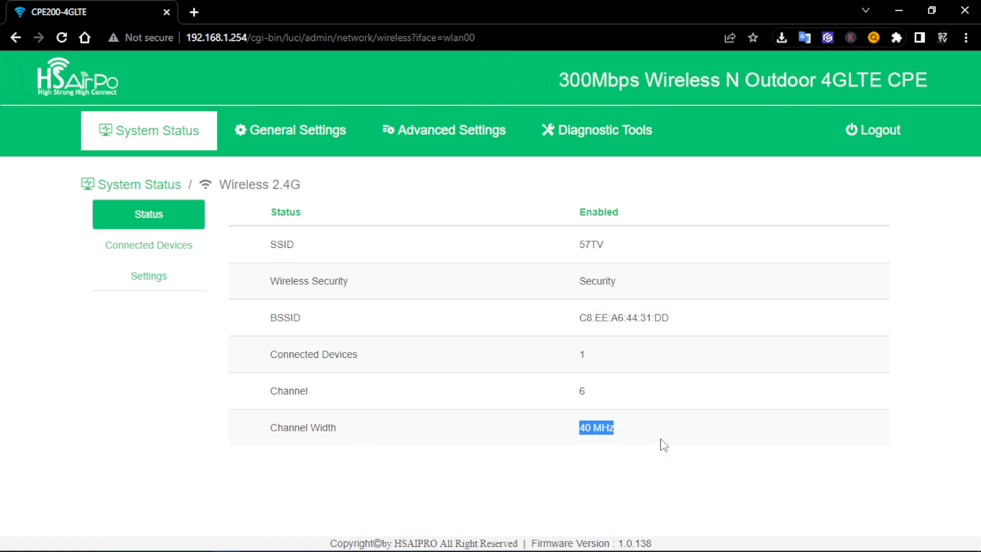
drag(270, 392, 664, 423)
click(375, 435)
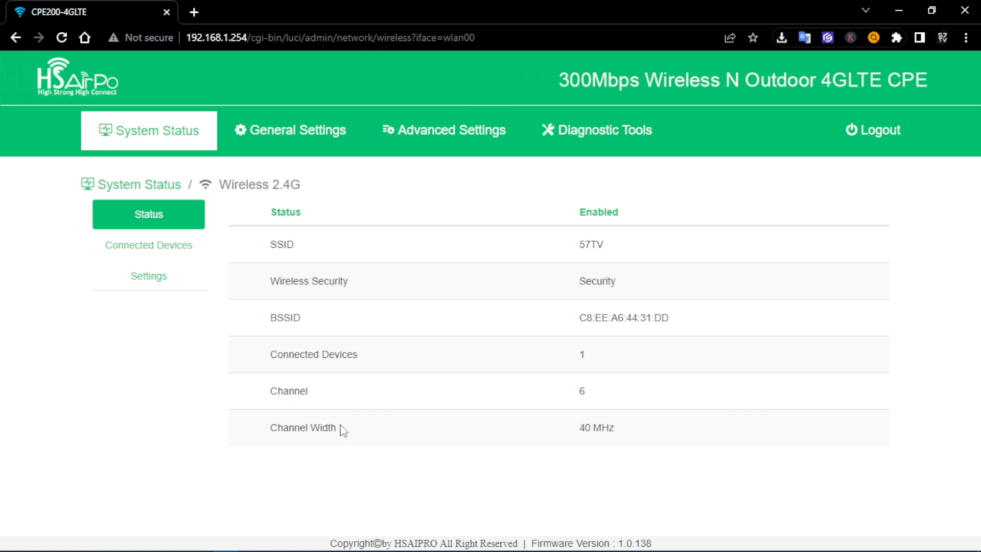
drag(272, 393, 343, 403)
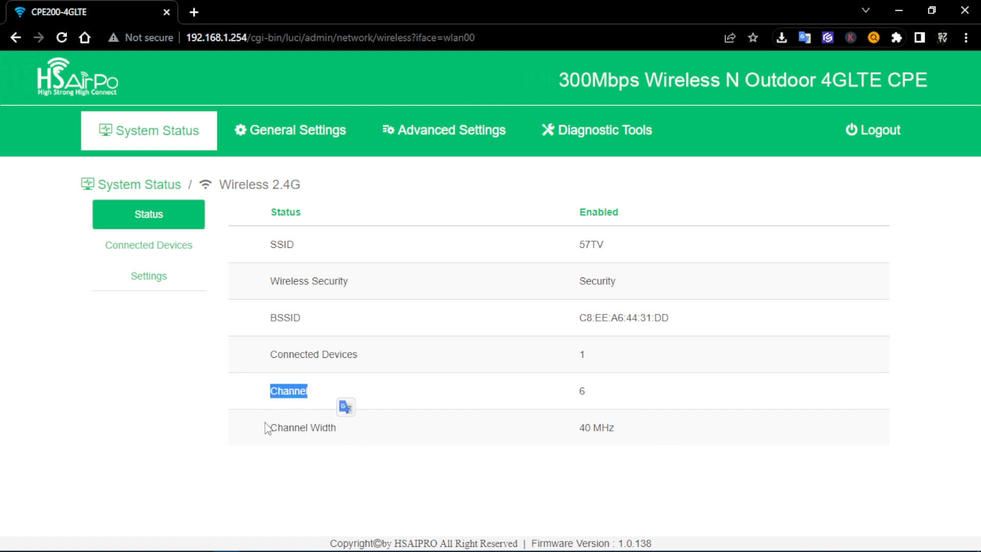
drag(266, 428, 434, 431)
drag(276, 394, 400, 395)
click(400, 393)
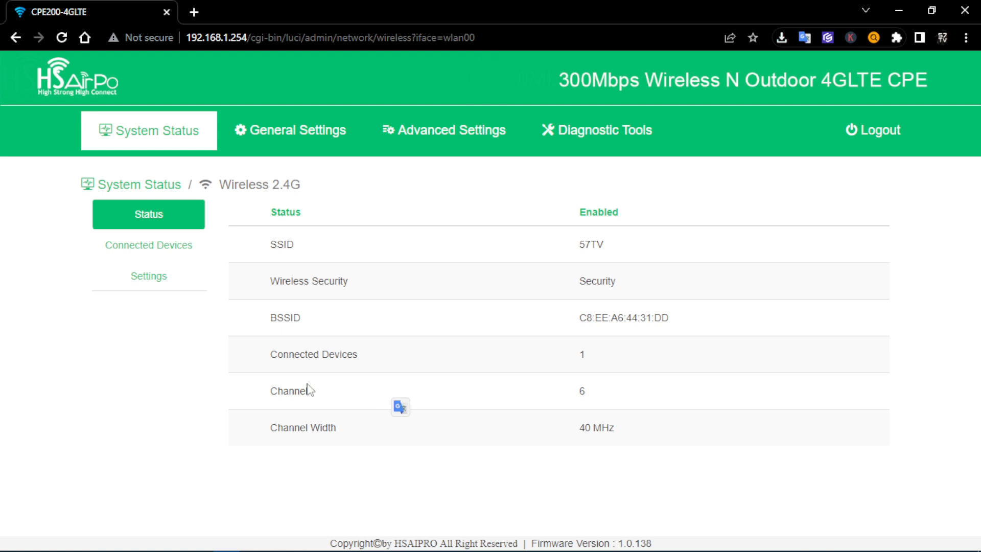
click(135, 395)
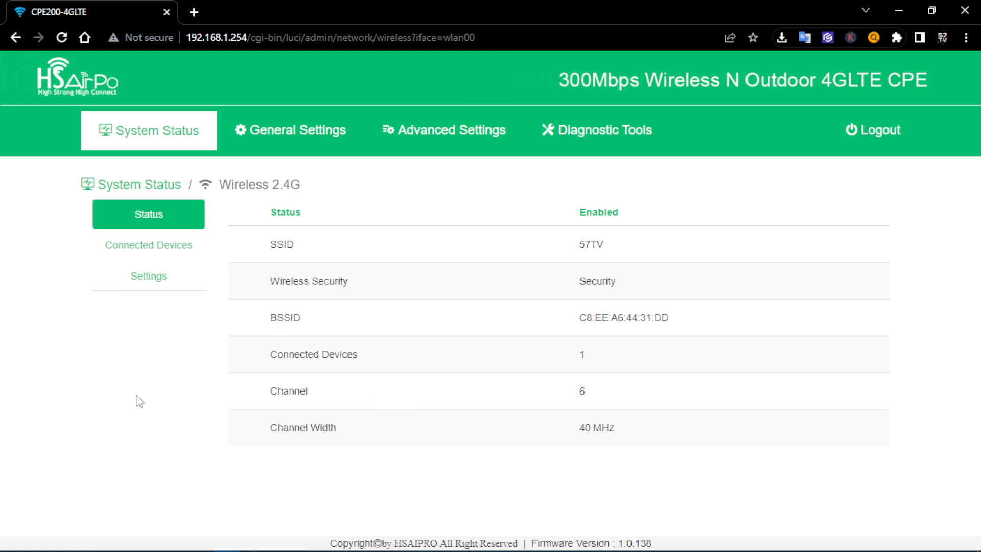
Open the Wireless 2.4G Settings form and enable Advanced to reveal the Mode and Country Code fields
click(151, 285)
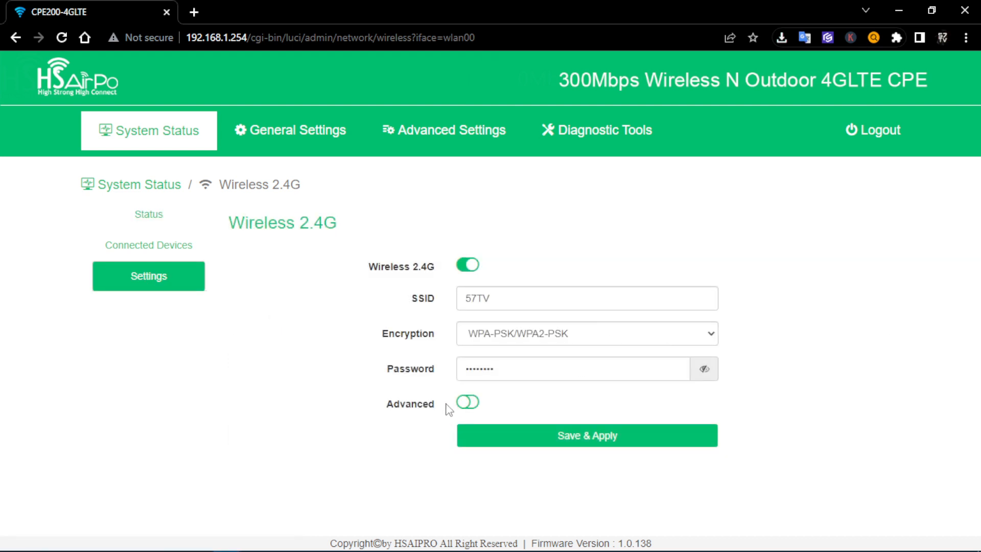
click(466, 403)
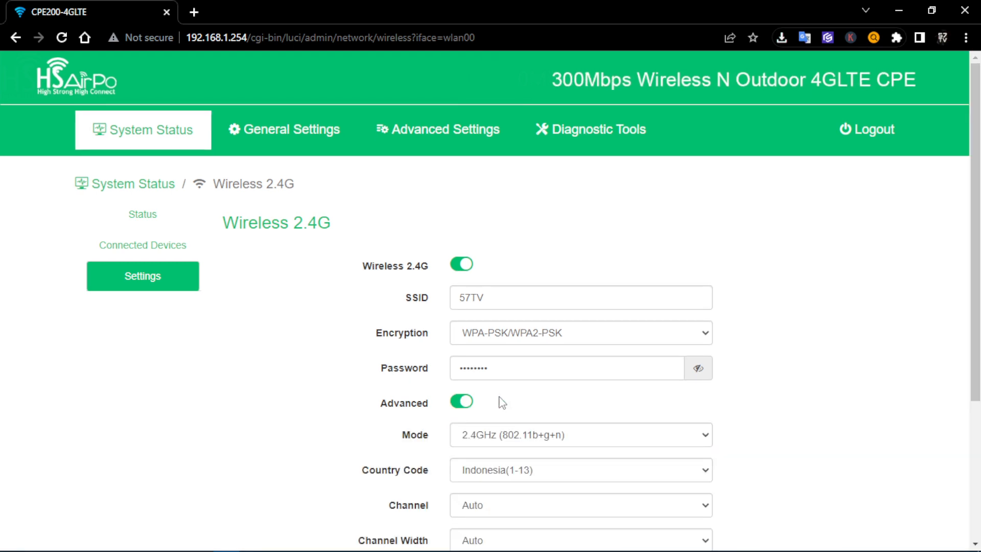
scroll(502, 404, down, 4)
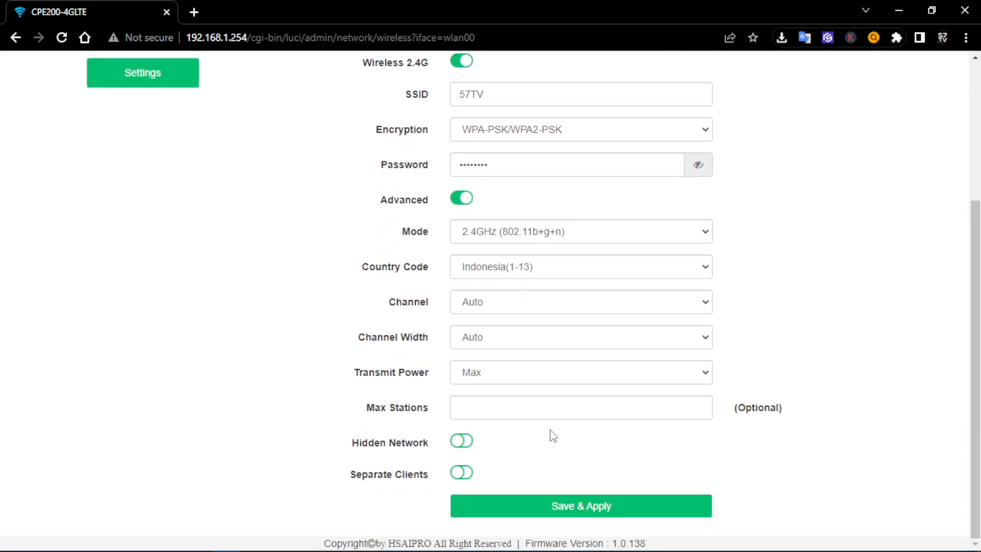
scroll(550, 433, up, 4)
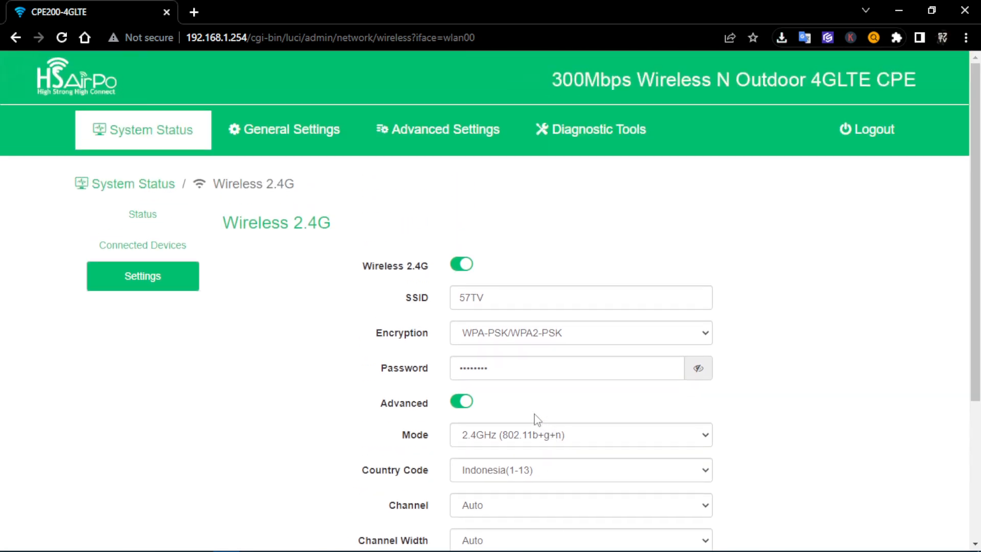
scroll(535, 416, down, 3)
drag(401, 300, 424, 308)
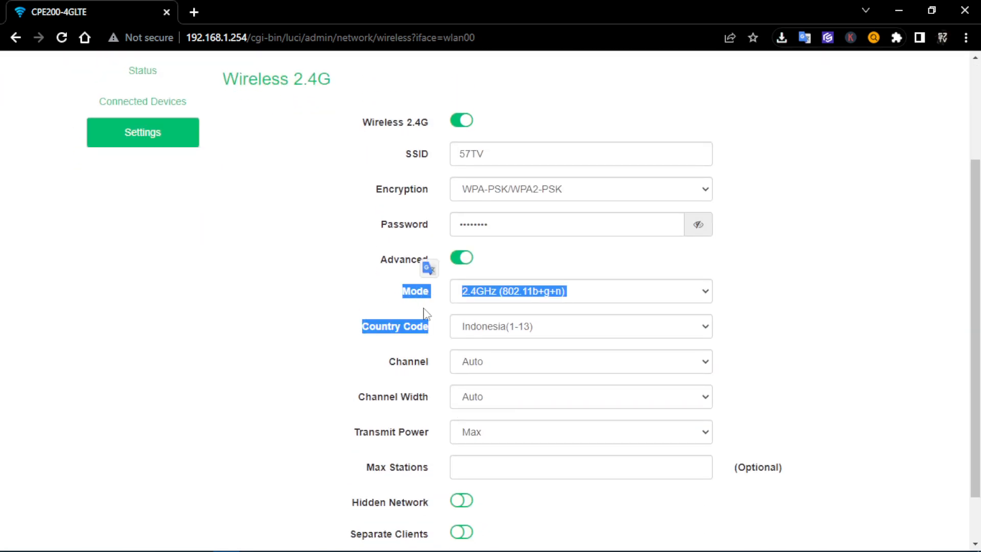
click(346, 317)
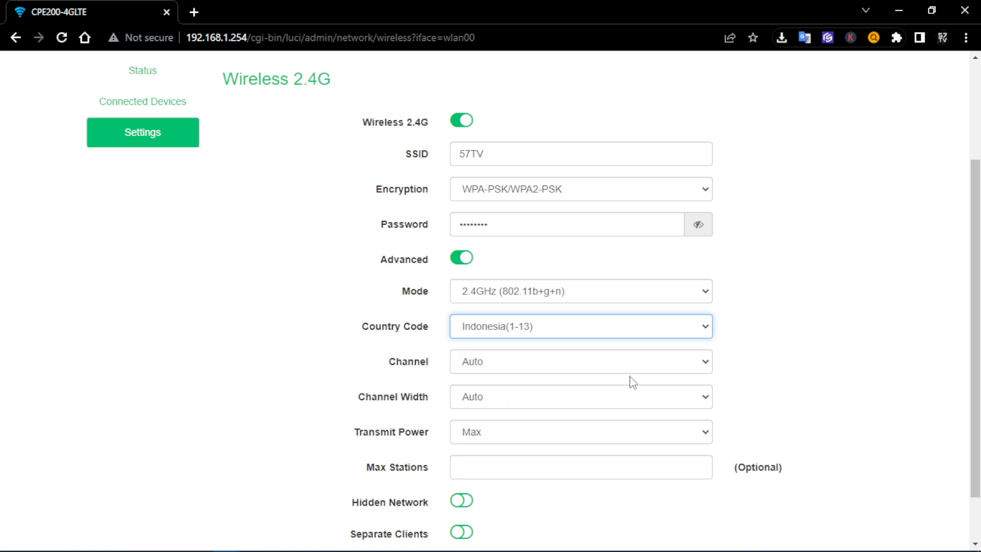
scroll(148, 276, up, 3)
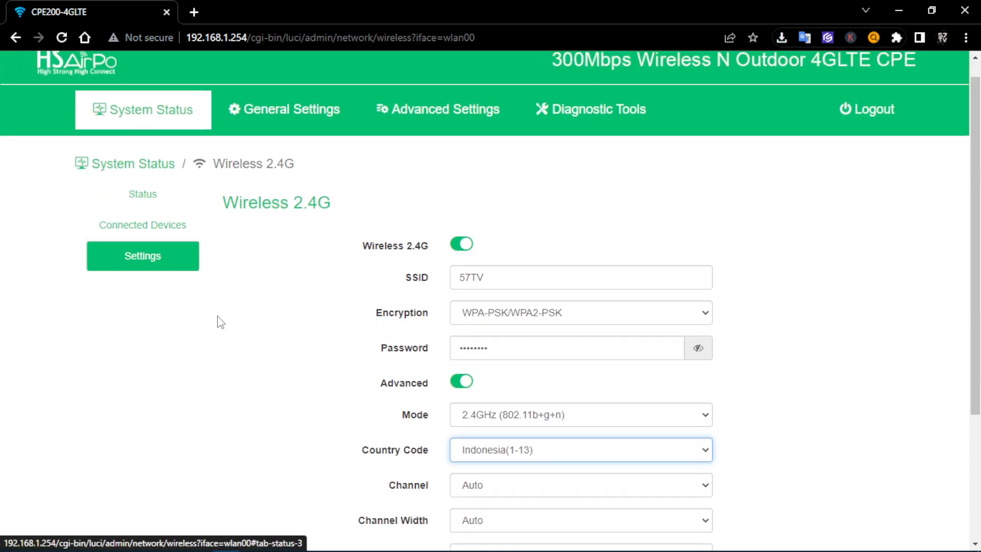
scroll(217, 321, down, 4)
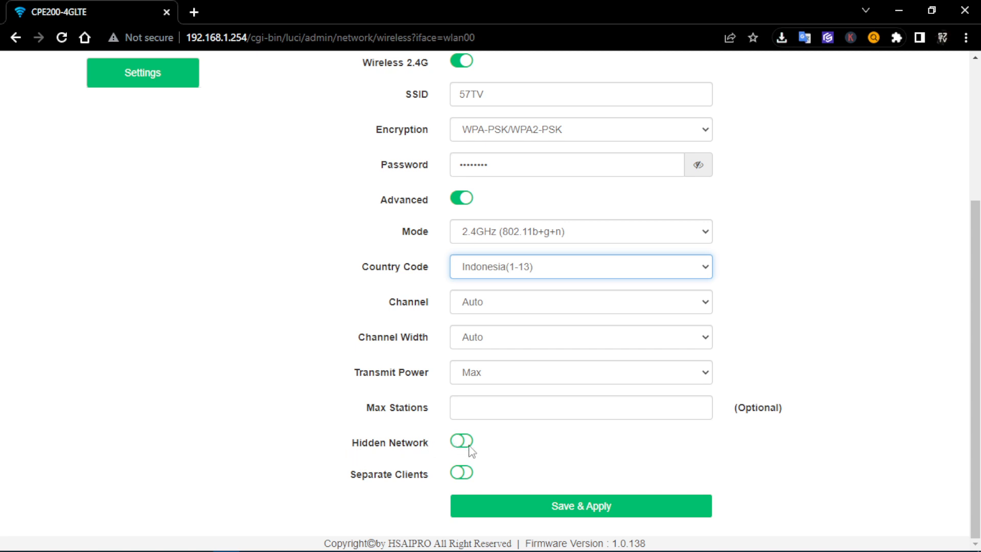
scroll(469, 447, up, 3)
scroll(467, 448, down, 3)
click(462, 472)
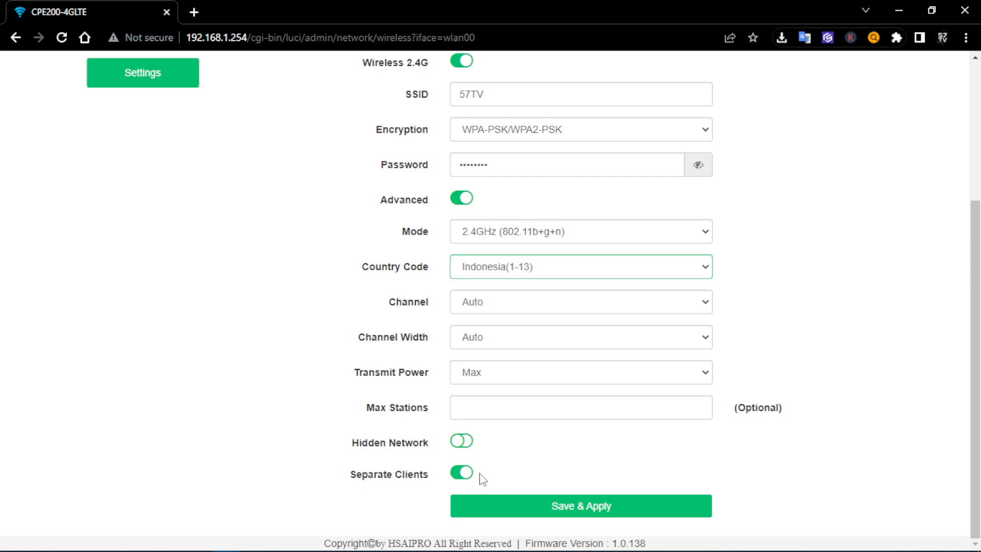
click(464, 475)
scroll(466, 457, up, 3)
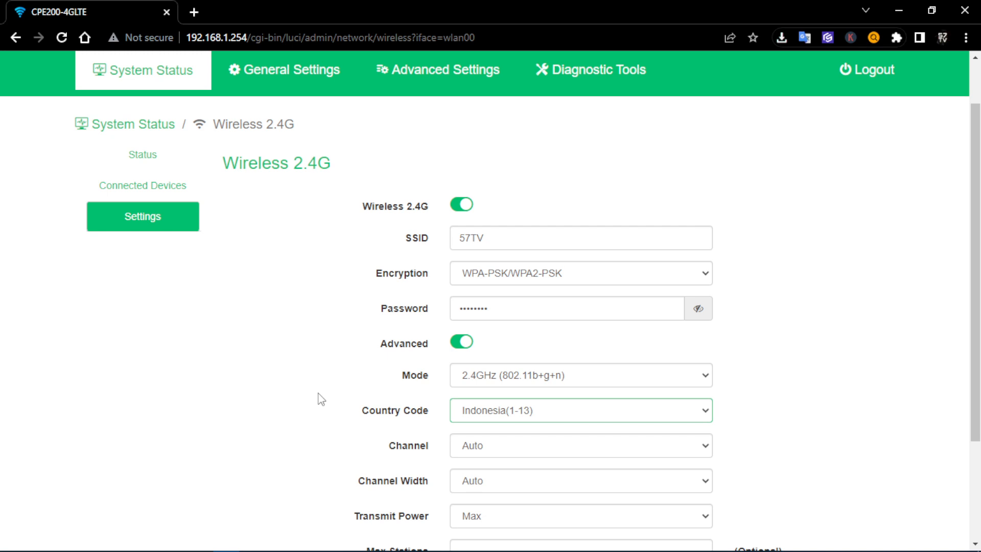
List the 2.4GHz wireless mode choices in the Mode dropdown
drag(397, 376, 442, 381)
click(563, 378)
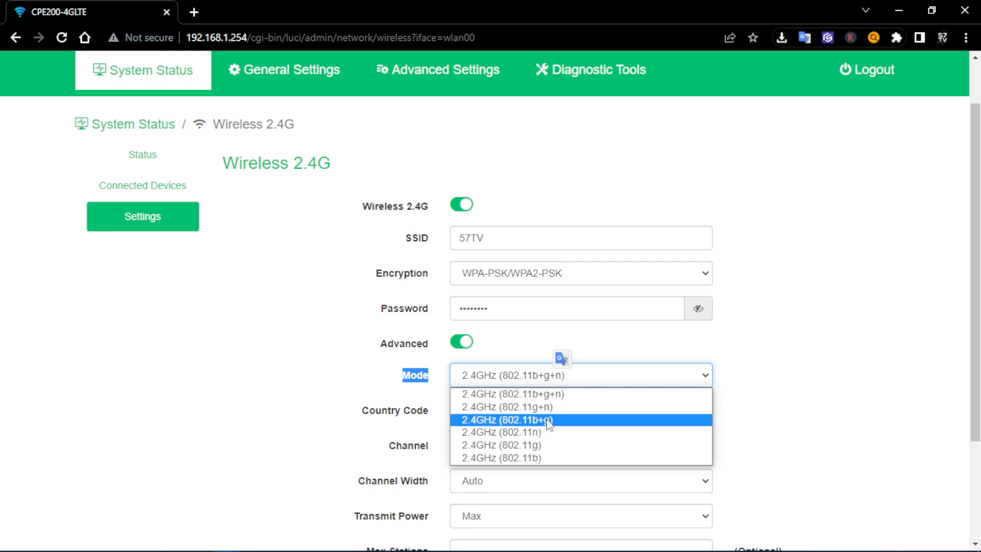
Switch the wireless Mode from 802.11b+g+n to 2.4GHz (802.11n)
click(577, 337)
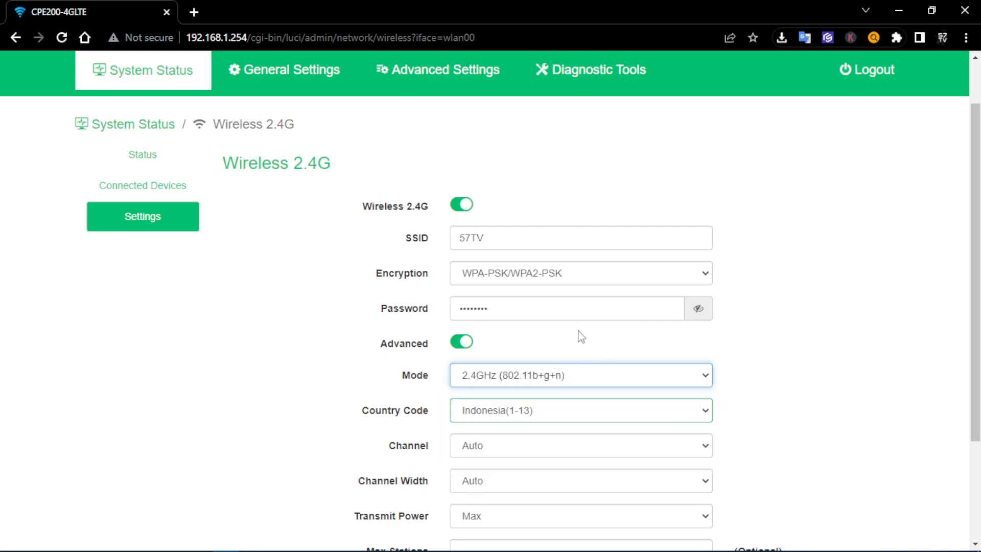
click(589, 379)
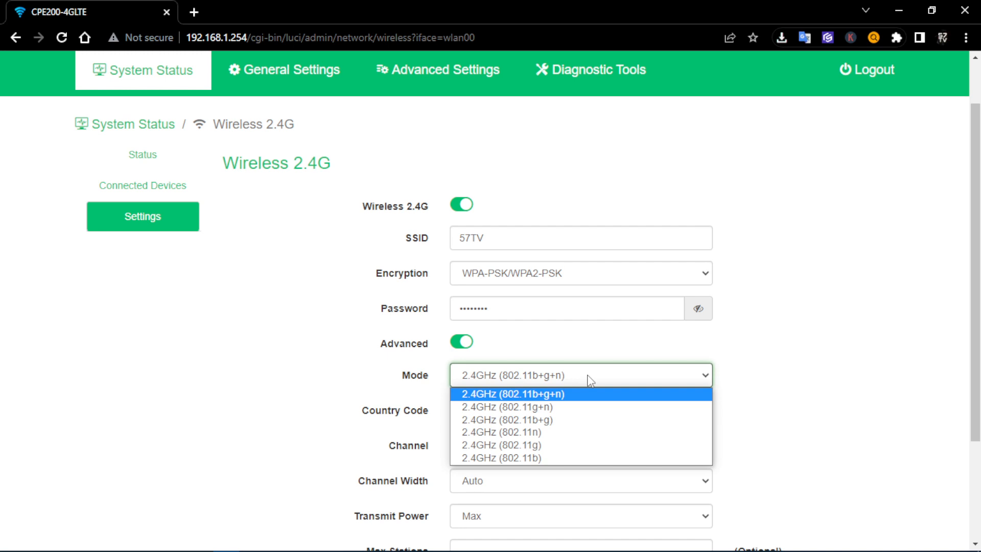
click(566, 432)
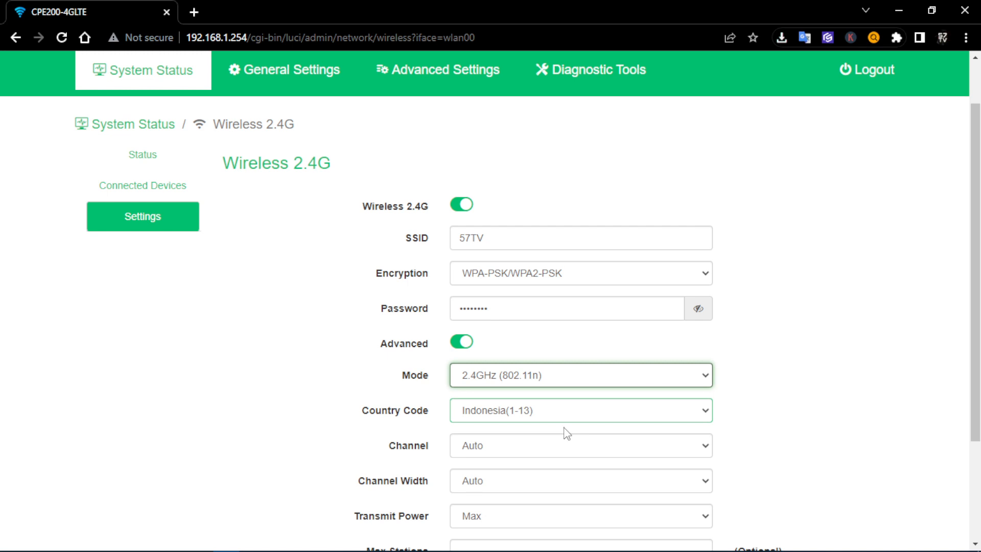
click(573, 358)
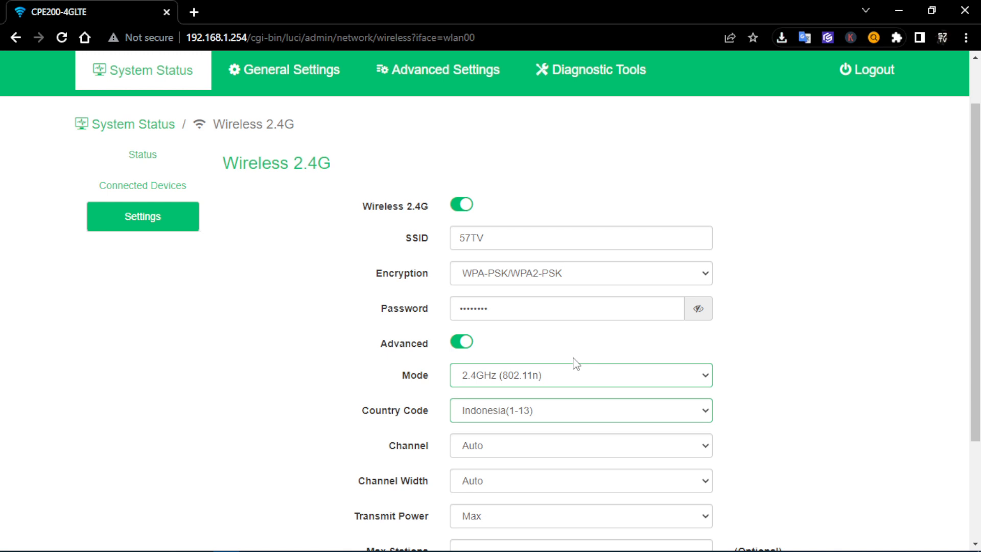
Change the wireless Mode to 2.4GHz (802.11g) and bring the mode list back up
click(602, 380)
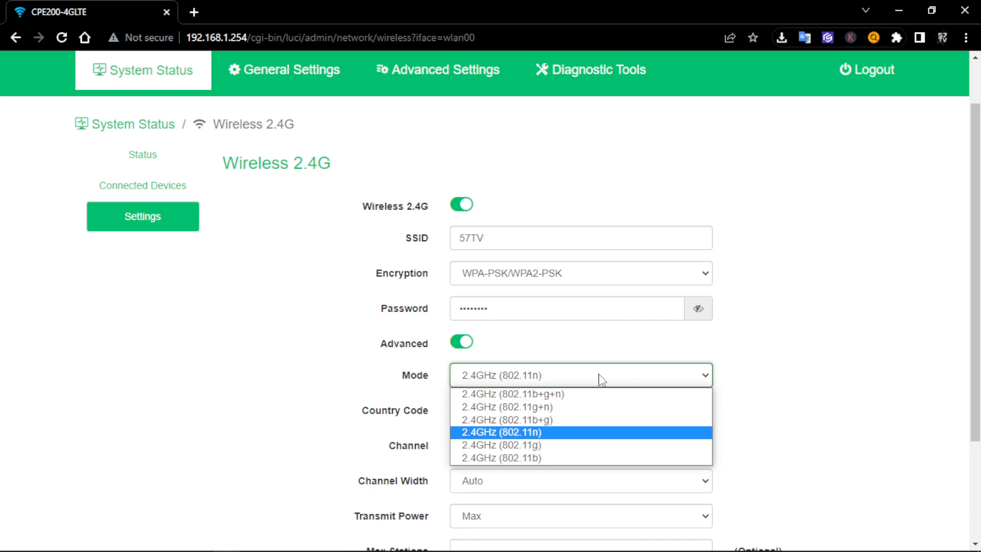
click(542, 450)
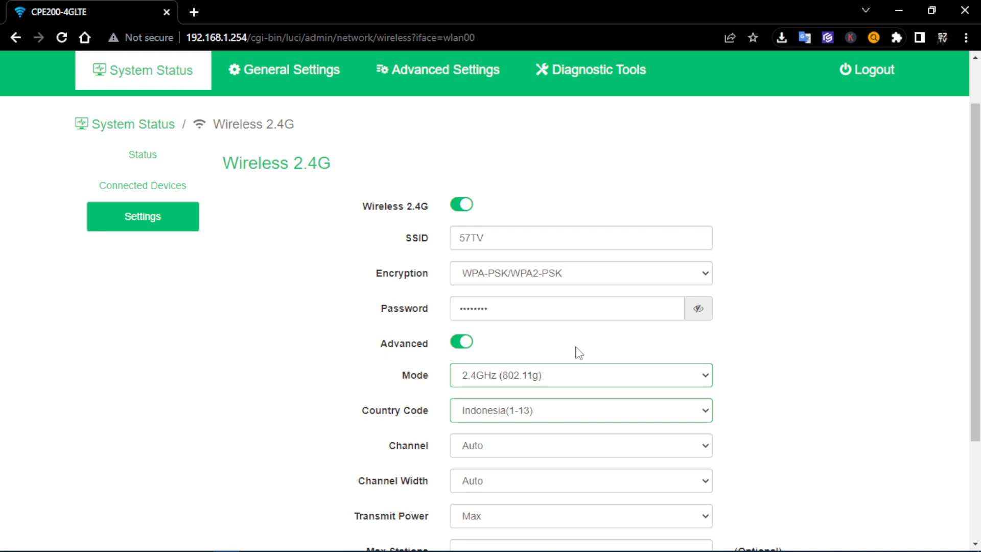
click(565, 378)
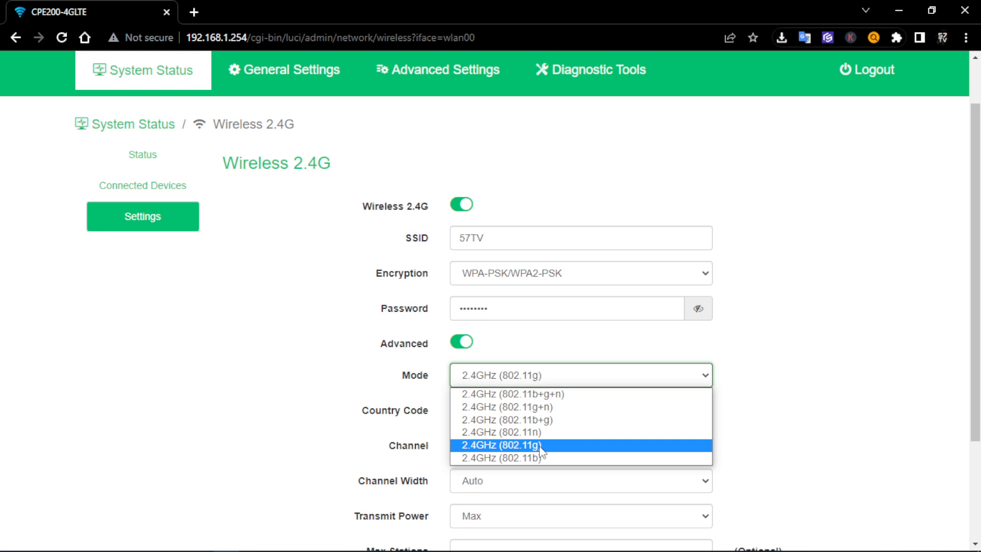
Try Mode 2.4GHz (802.11b), then settle on 2.4GHz (802.11b+g+n)
click(538, 458)
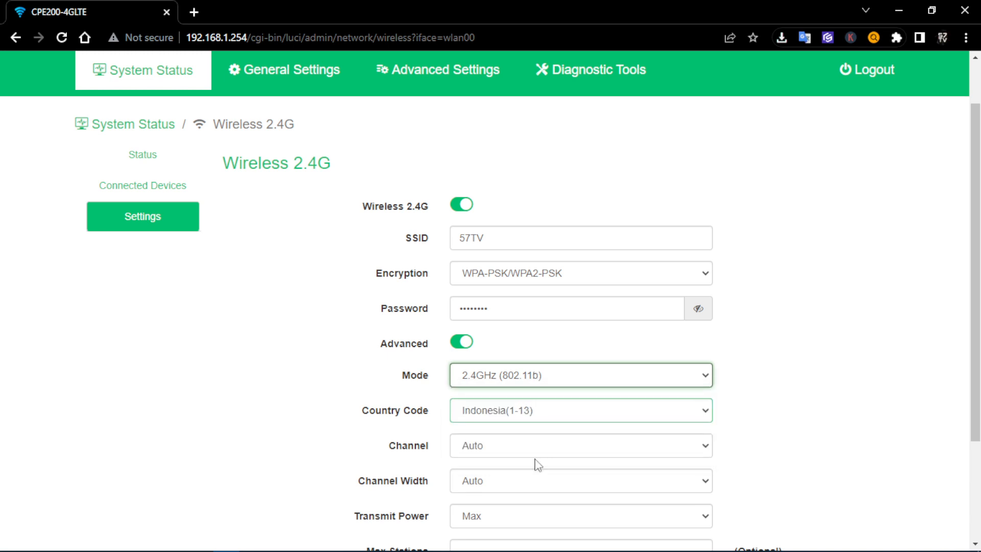
click(578, 382)
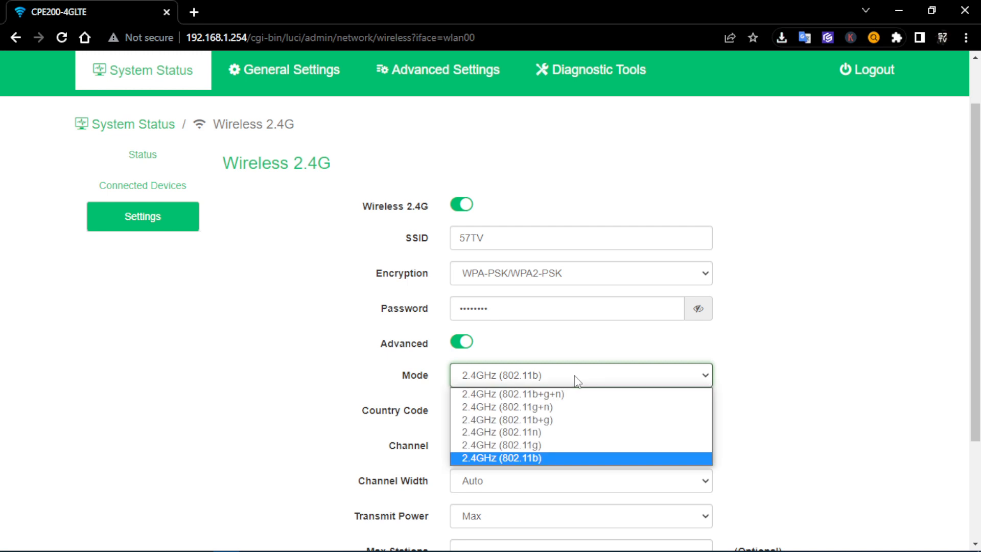
click(561, 394)
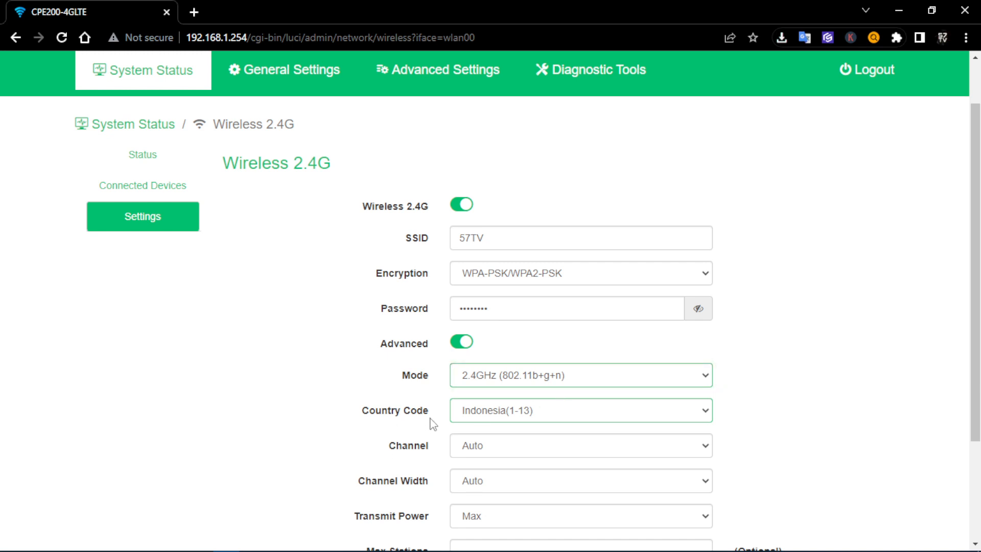
click(524, 416)
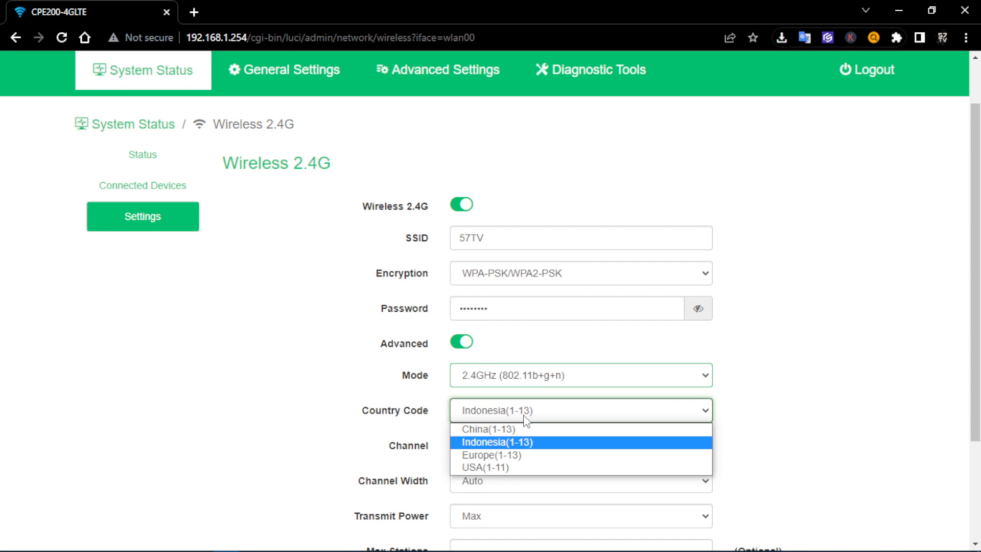
Keep Country Code at Indonesia(1-13) and list the available 2.4G channels
click(517, 441)
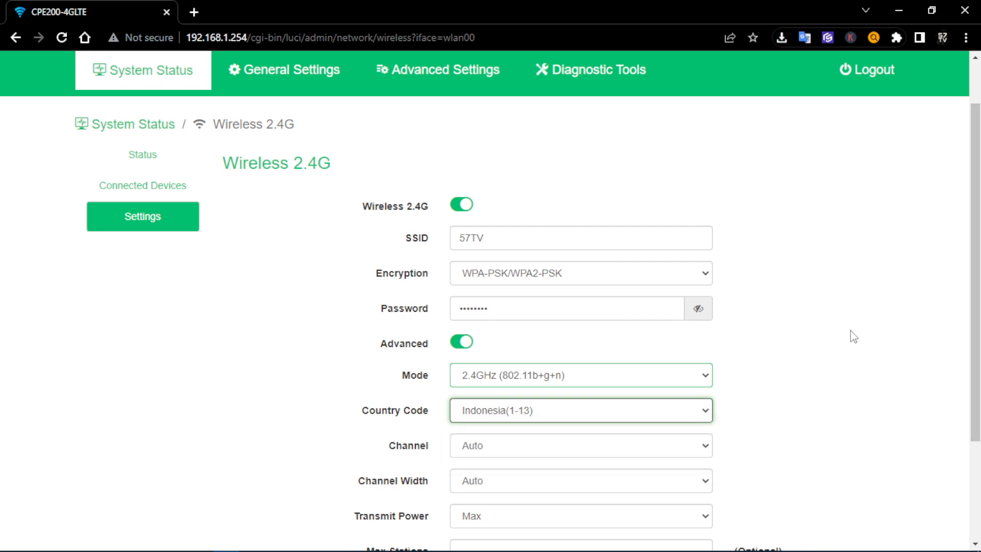
click(781, 368)
scroll(749, 413, down, 1)
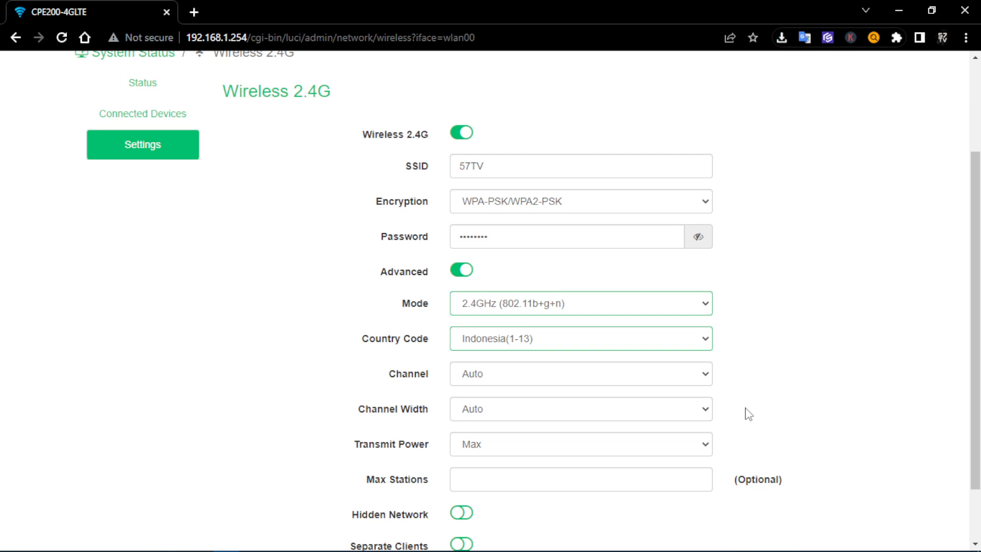
click(682, 379)
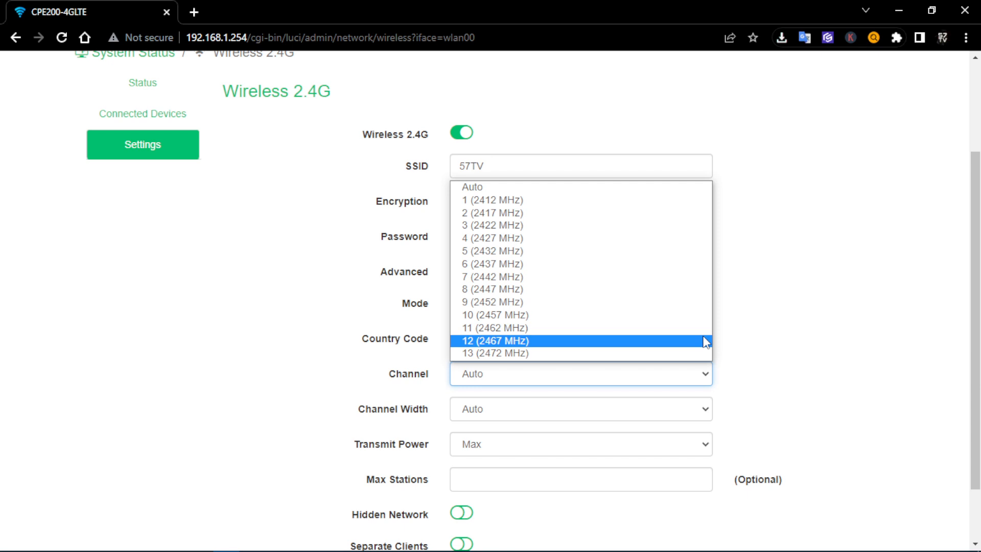
click(64, 238)
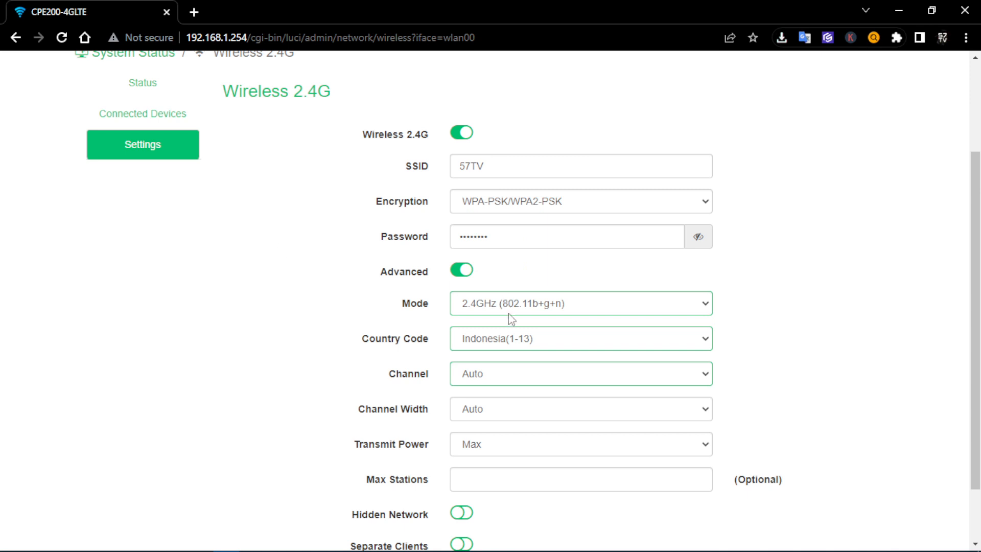
click(524, 379)
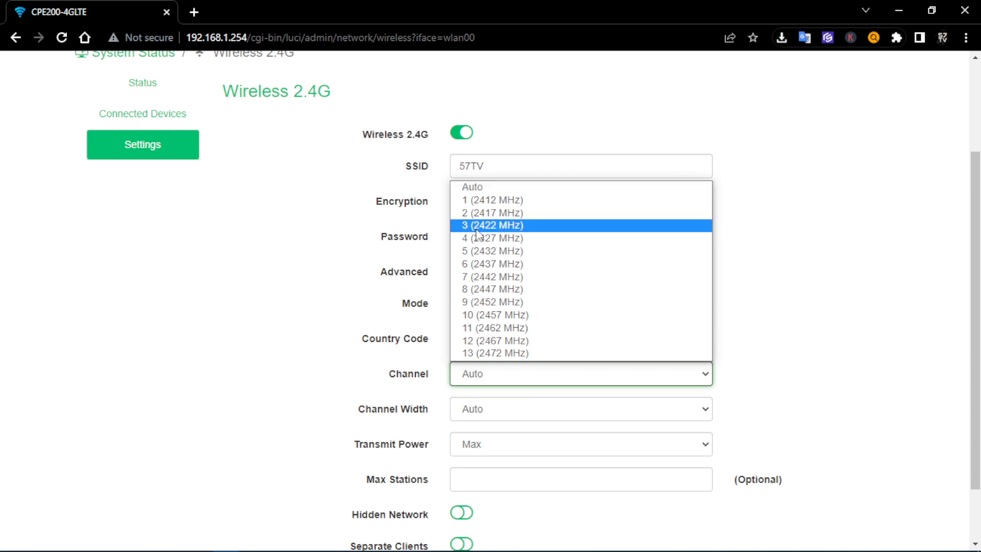
Try channels 1 and 11, then set the 2.4G channel to 6 (2437 MHz)
click(486, 200)
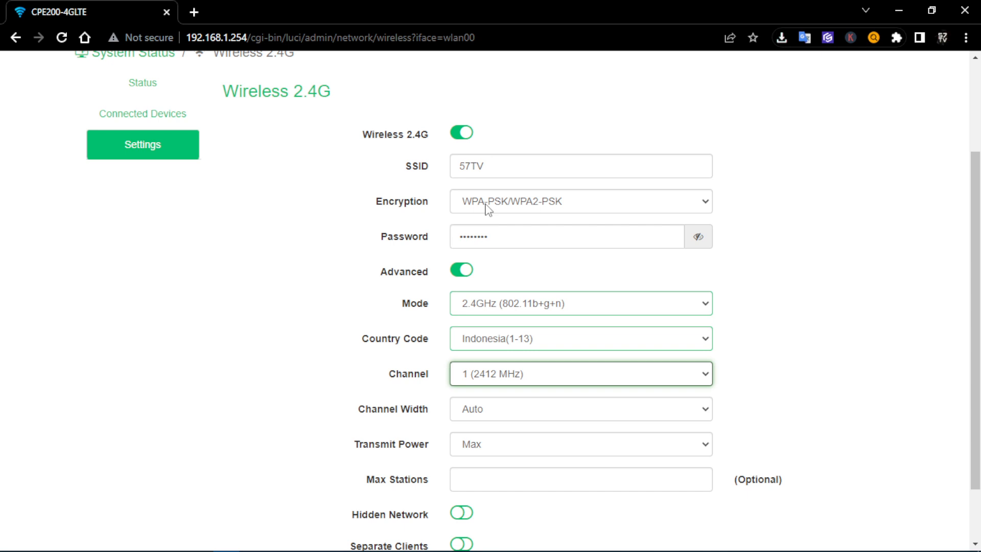
click(571, 377)
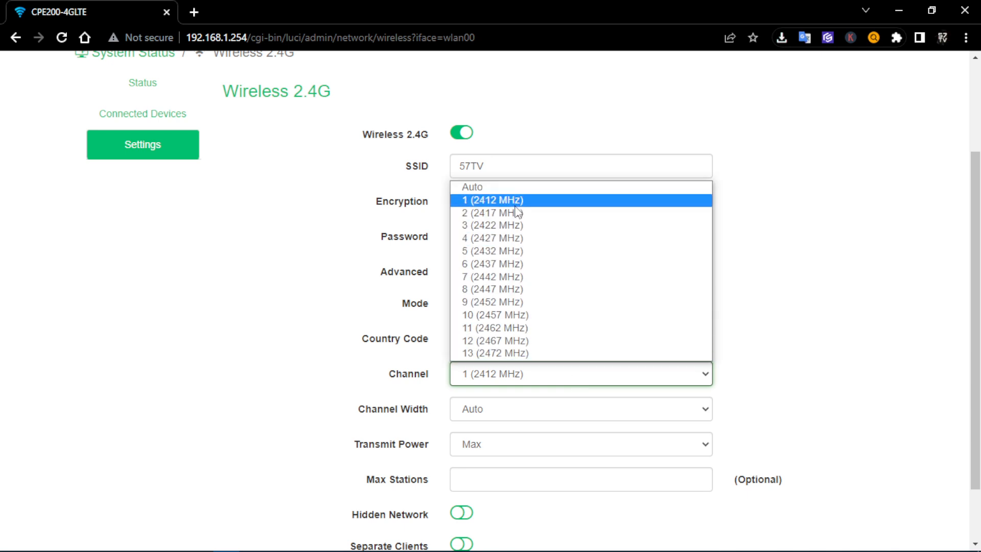
click(498, 264)
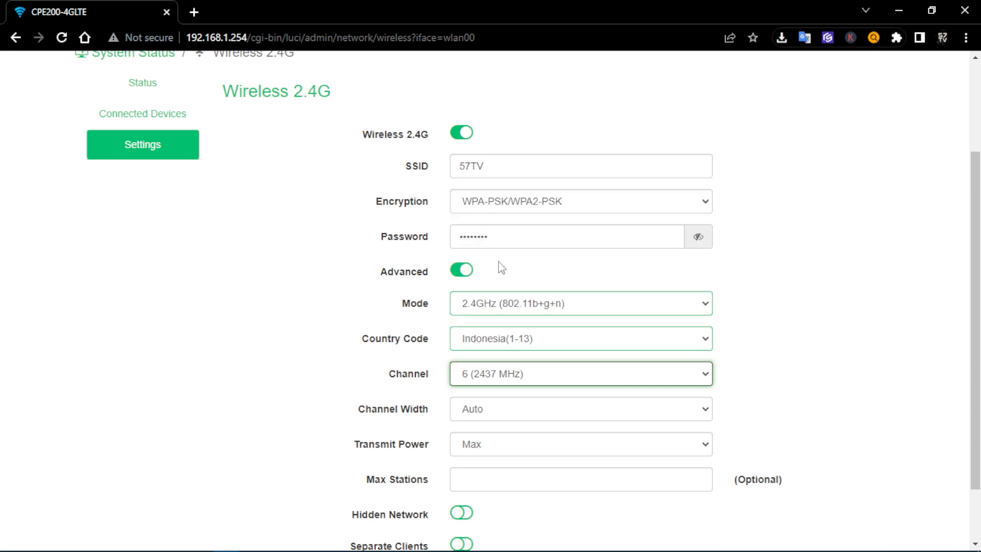
click(524, 372)
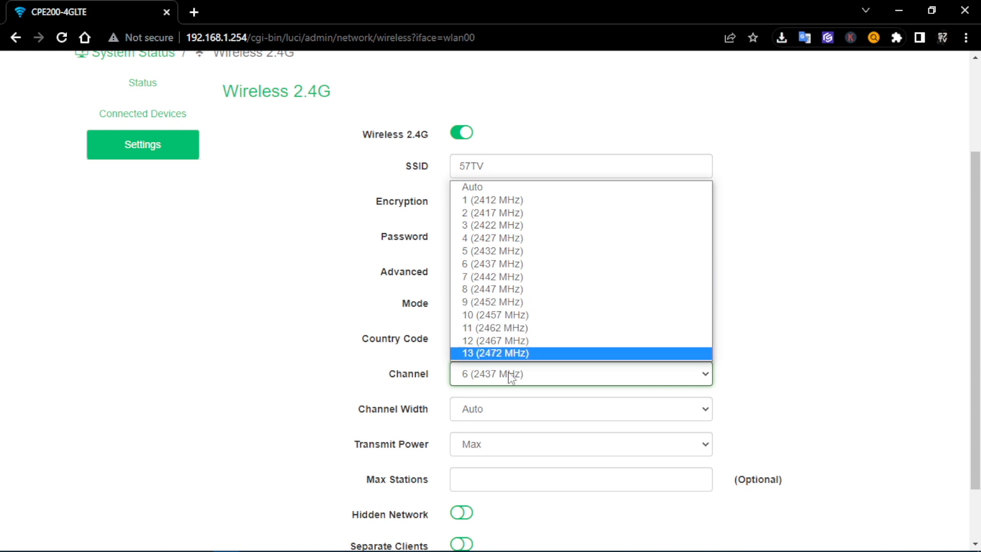
click(505, 330)
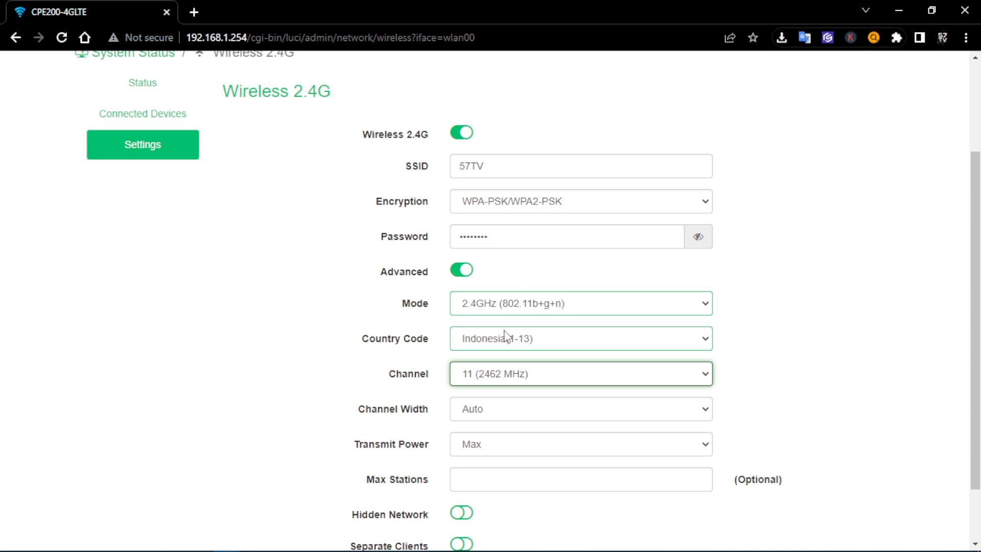
click(506, 372)
key(Escape)
key(6)
click(500, 384)
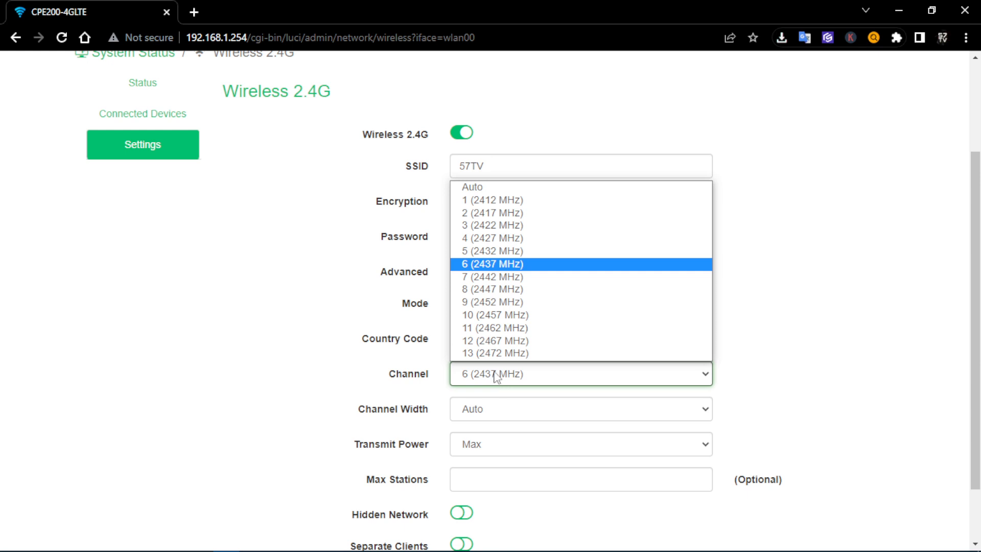
Return the 2.4G Channel to Auto and list the Auto, 20MHz and 40MHz width choices
click(472, 188)
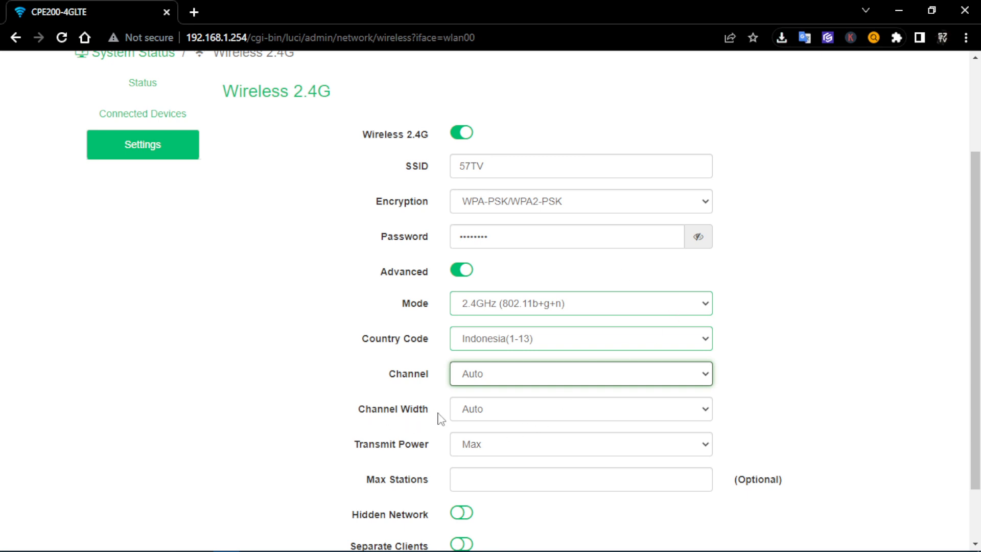
click(492, 412)
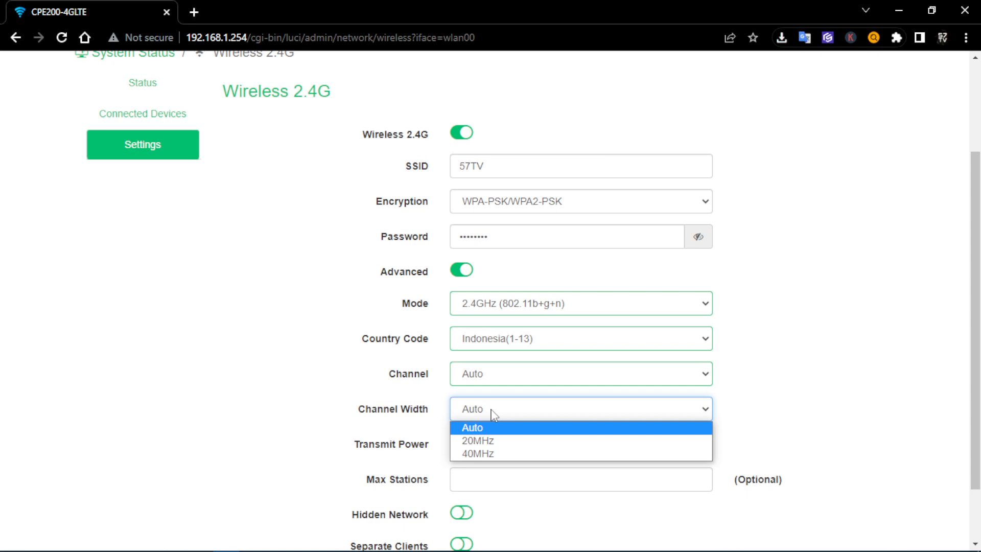
Pick 20MHz as the 2.4G Channel Width, leaving Channel on Auto
click(491, 441)
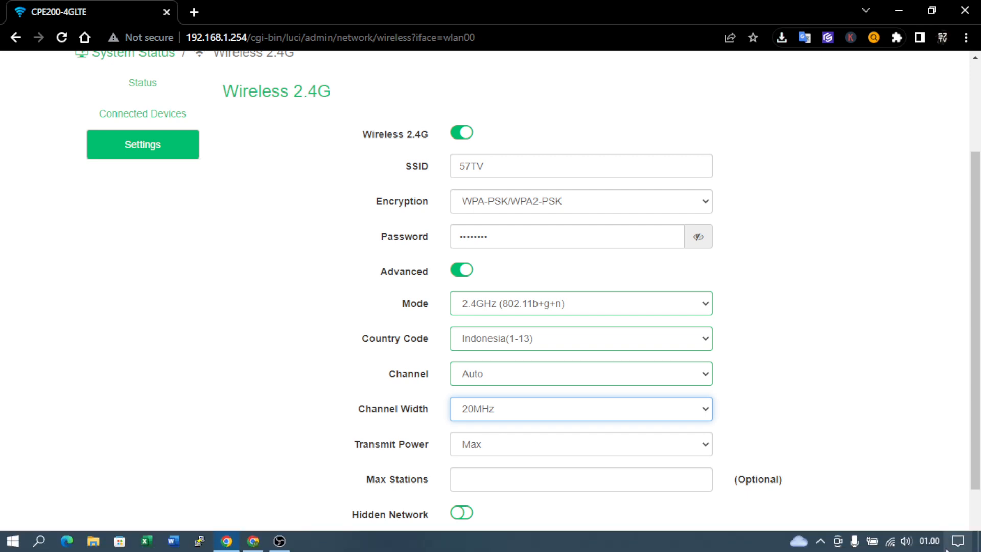
click(892, 543)
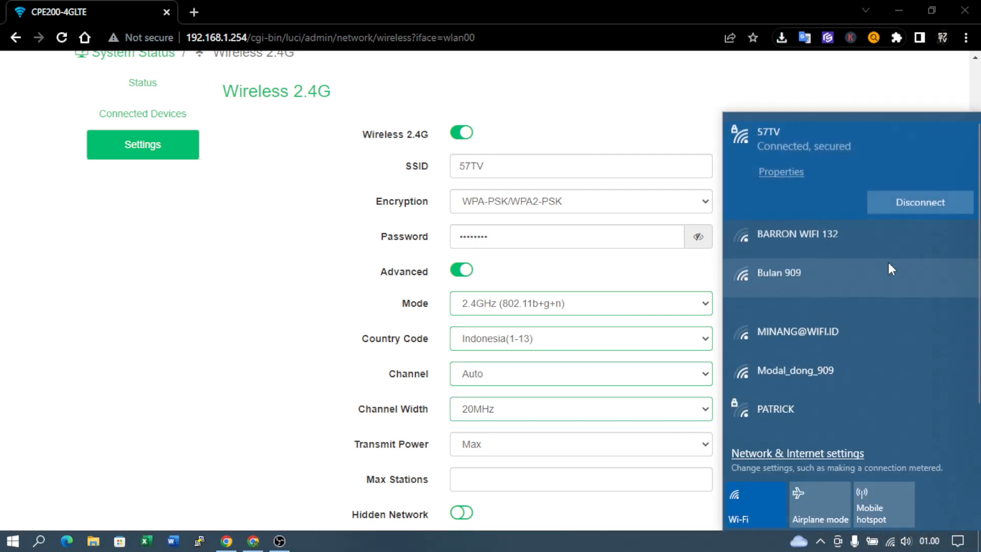
scroll(844, 207, down, 1)
scroll(838, 307, down, 4)
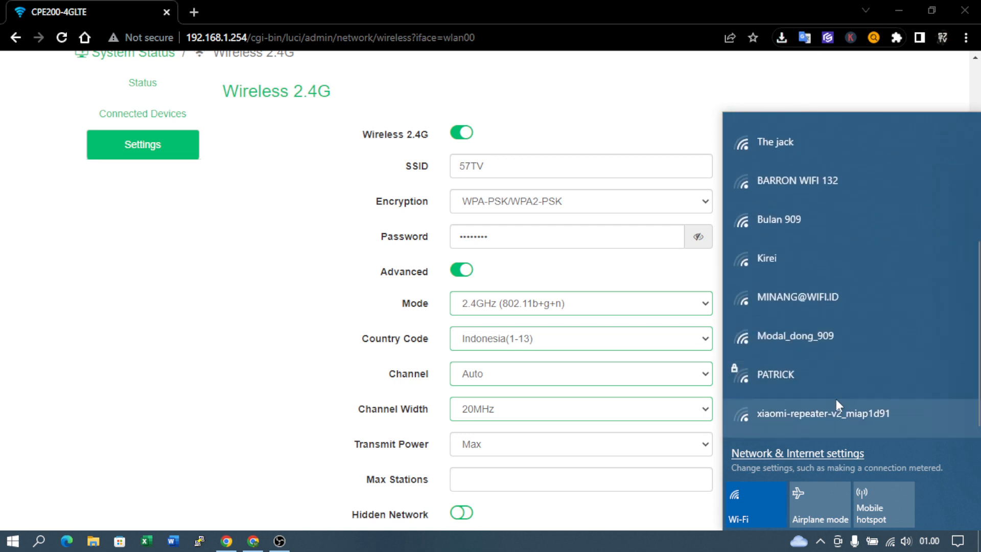
scroll(835, 389, up, 5)
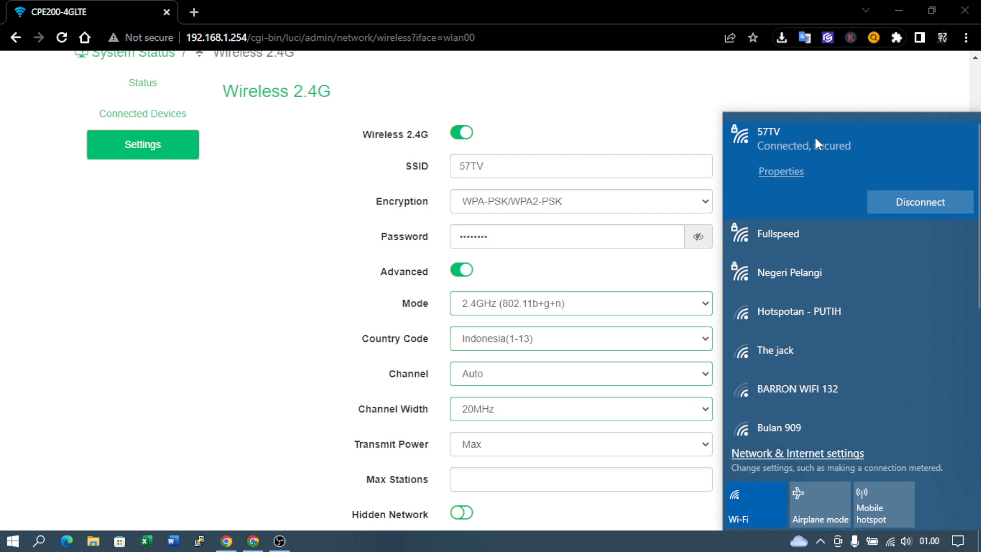
click(302, 313)
click(593, 410)
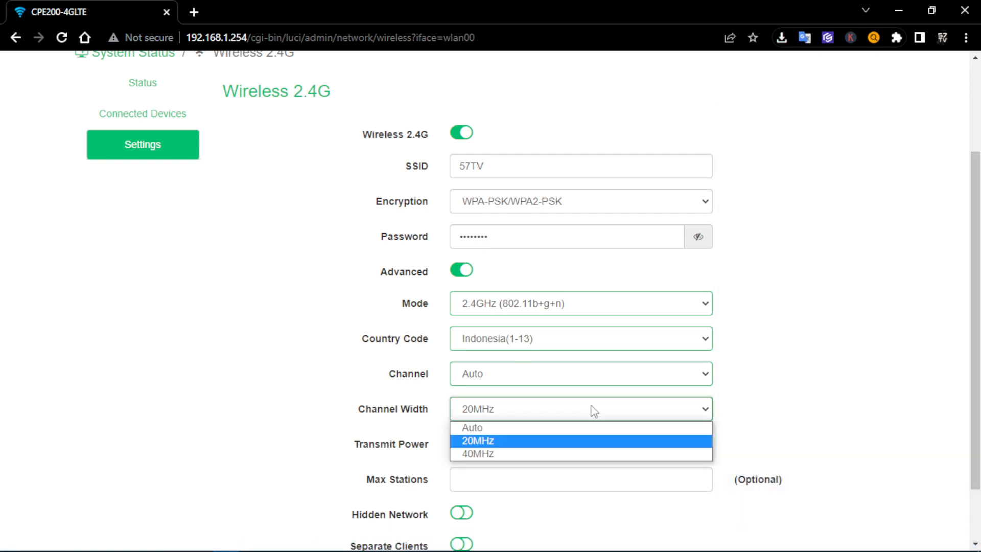
Try Channel Width at 20MHz, 40MHz and 20MHz again before settling on Auto
click(525, 442)
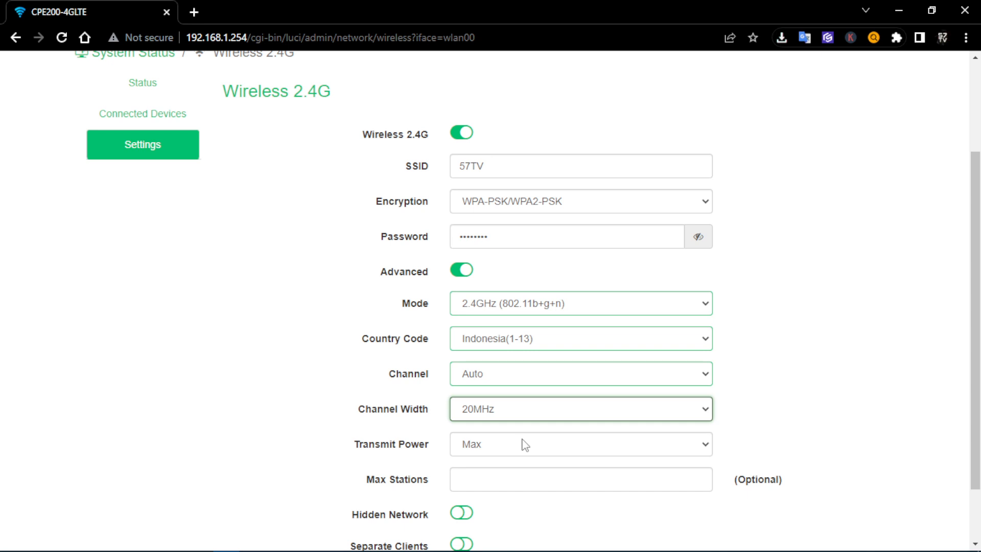
click(526, 413)
click(493, 455)
click(469, 413)
click(545, 440)
click(497, 418)
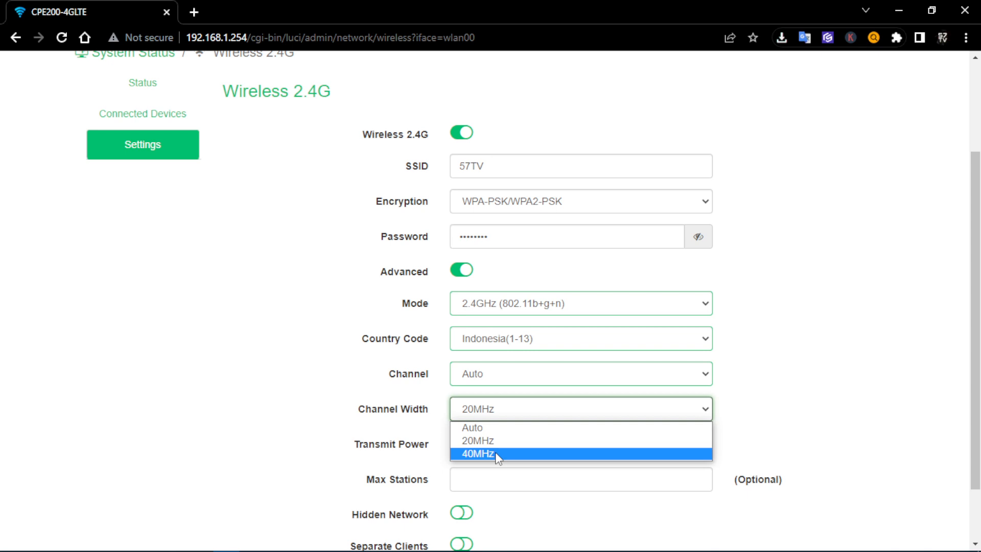
click(505, 429)
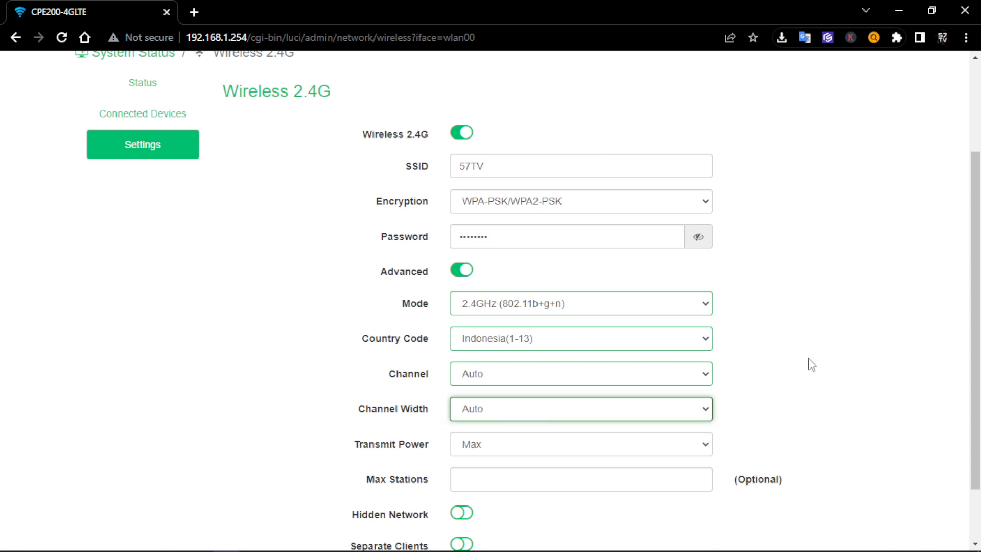
scroll(460, 327, down, 2)
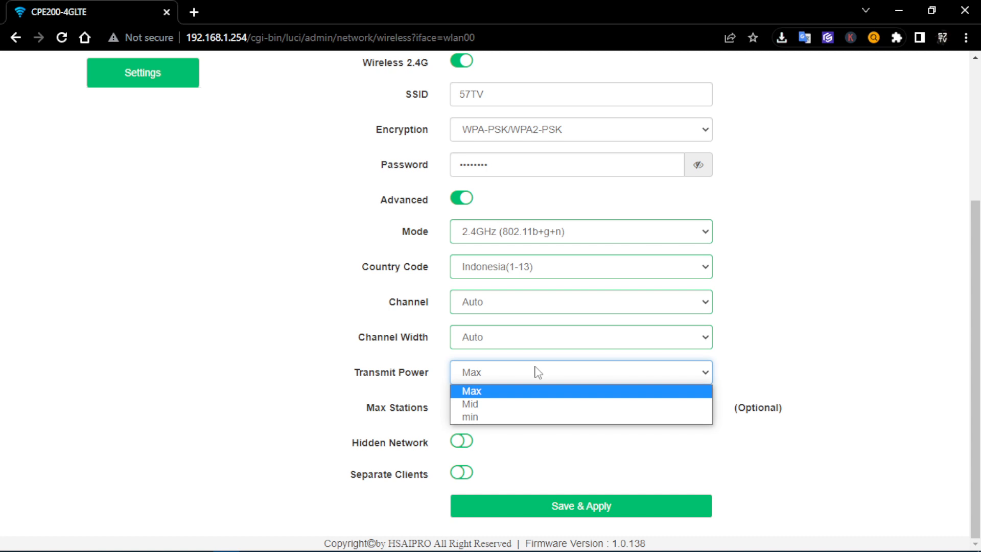
click(528, 396)
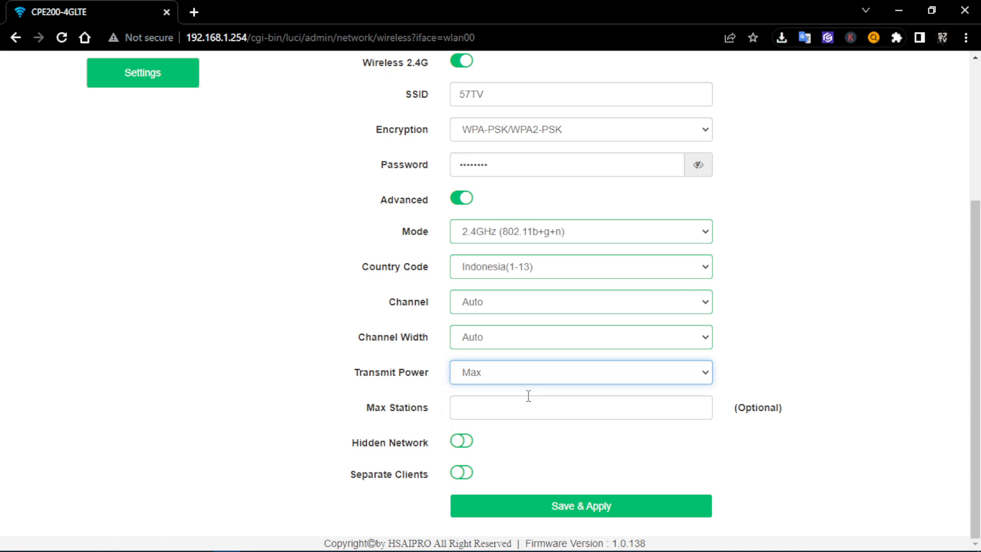
click(812, 349)
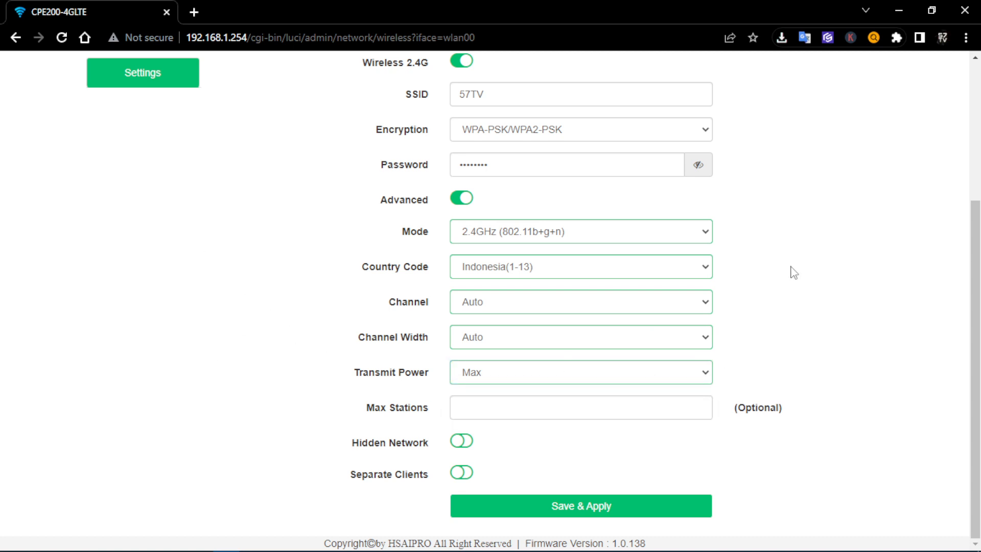
mouse_move(904, 543)
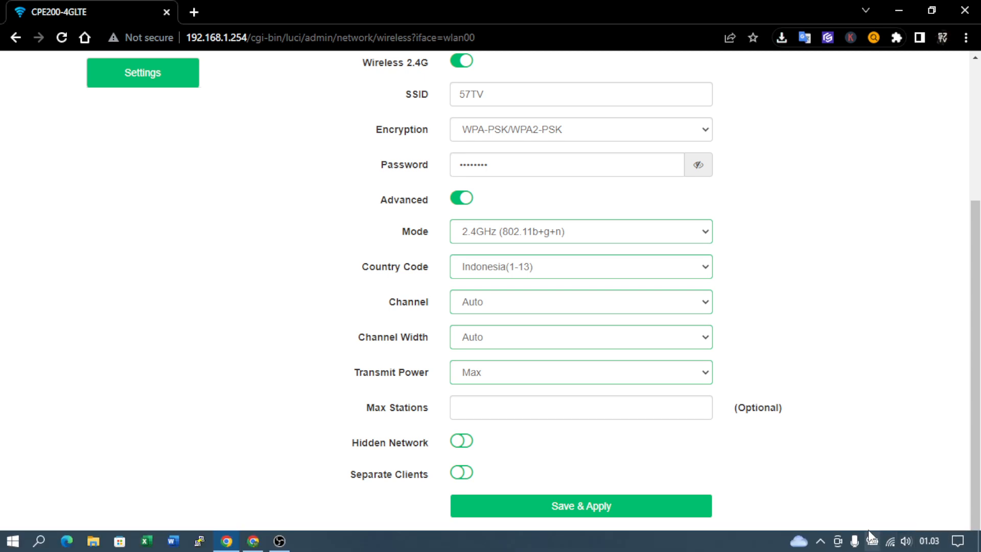
scroll(833, 508, up, 4)
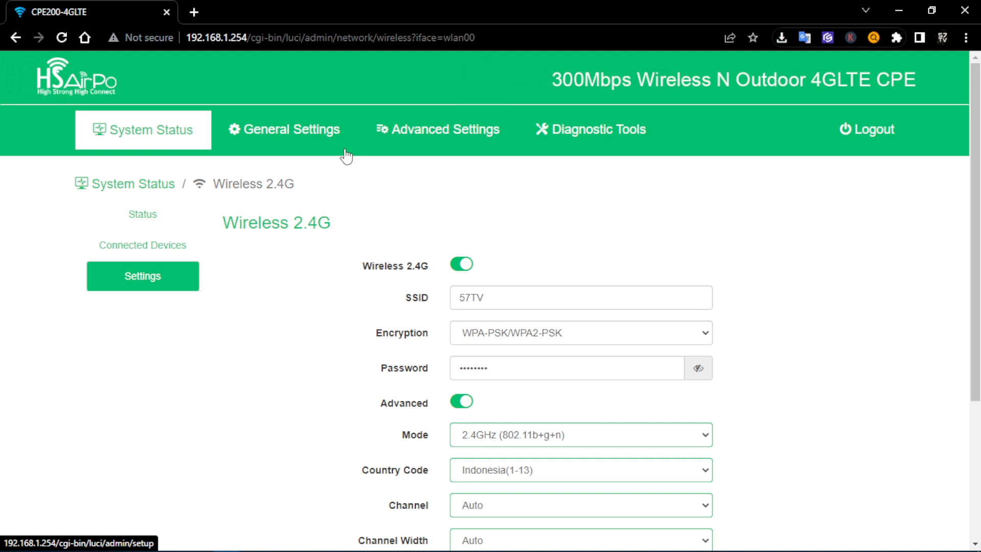
Drop the 2.4G Transmit Power from Max to Mid, then down to min
scroll(346, 156, down, 4)
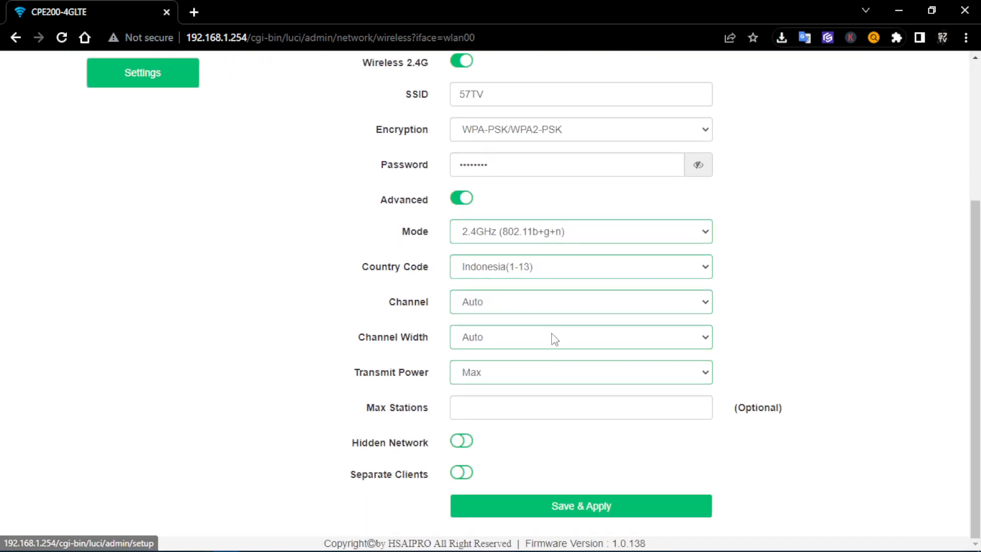
click(557, 369)
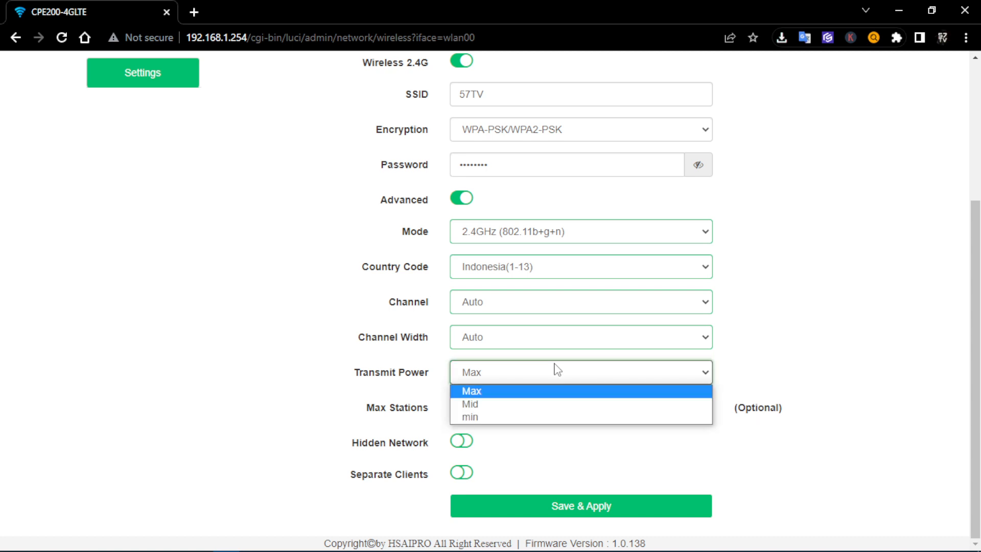
click(516, 409)
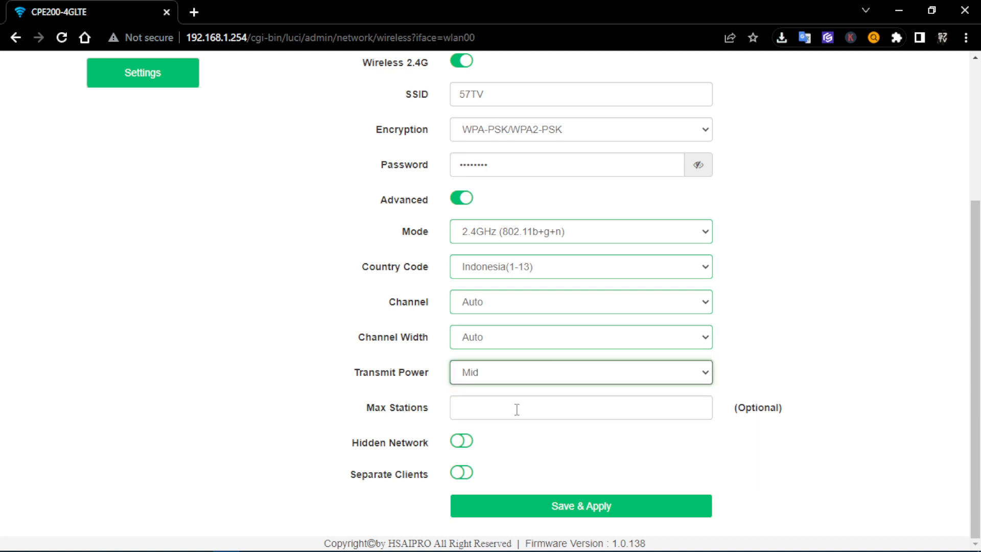
click(494, 382)
click(485, 411)
Save & Apply the 2.4G form with SSID 57TV, Channel Auto, width Auto, power min
scroll(716, 538, up, 4)
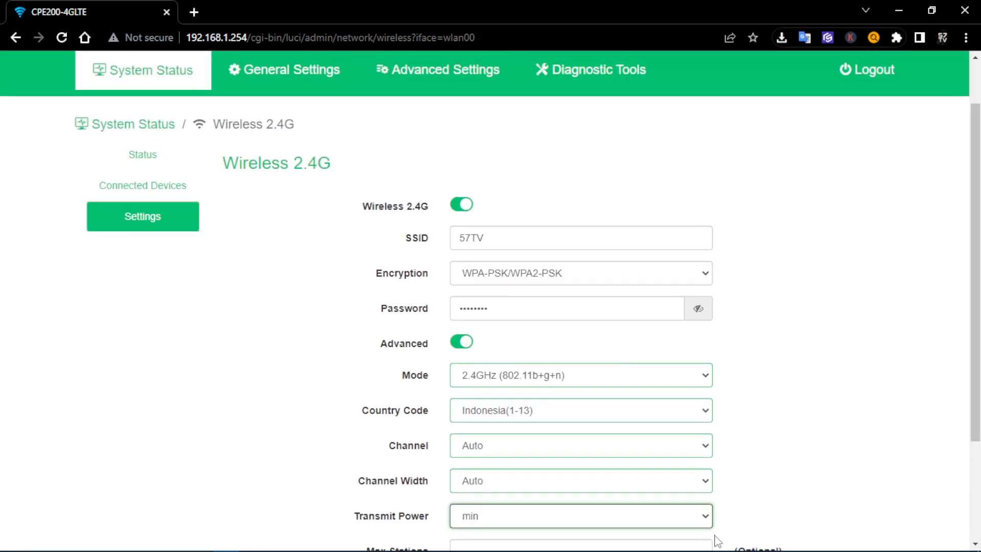
scroll(591, 494, down, 4)
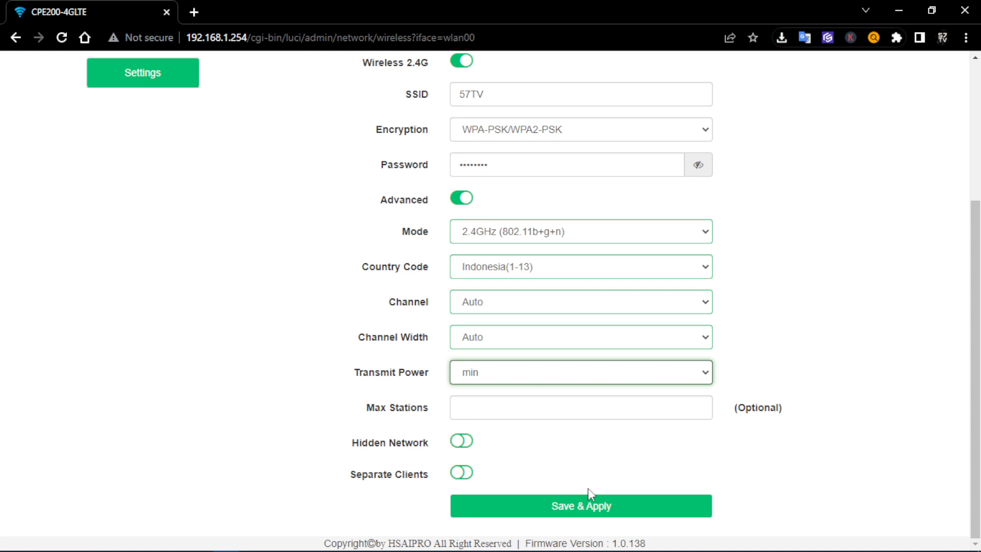
click(592, 498)
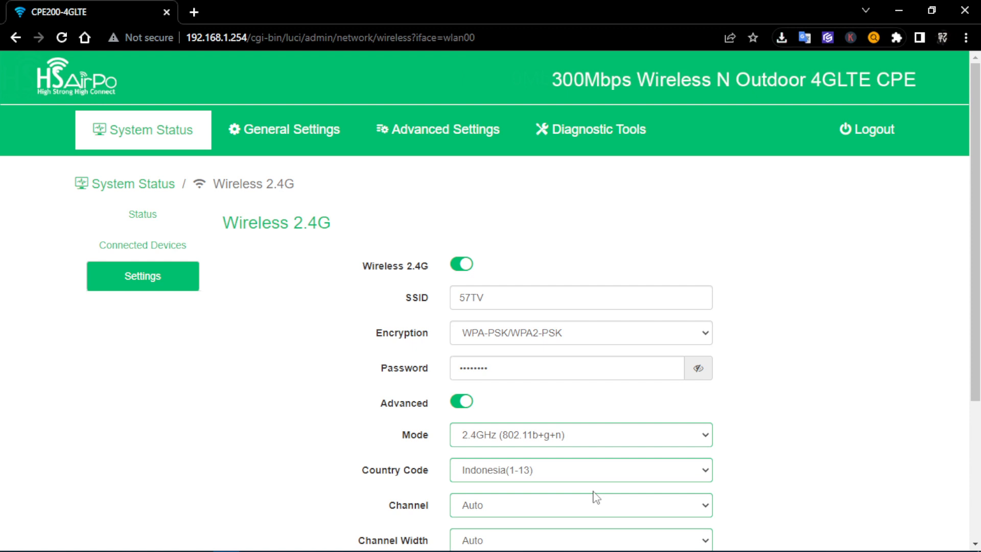
scroll(594, 496, down, 4)
scroll(595, 496, up, 4)
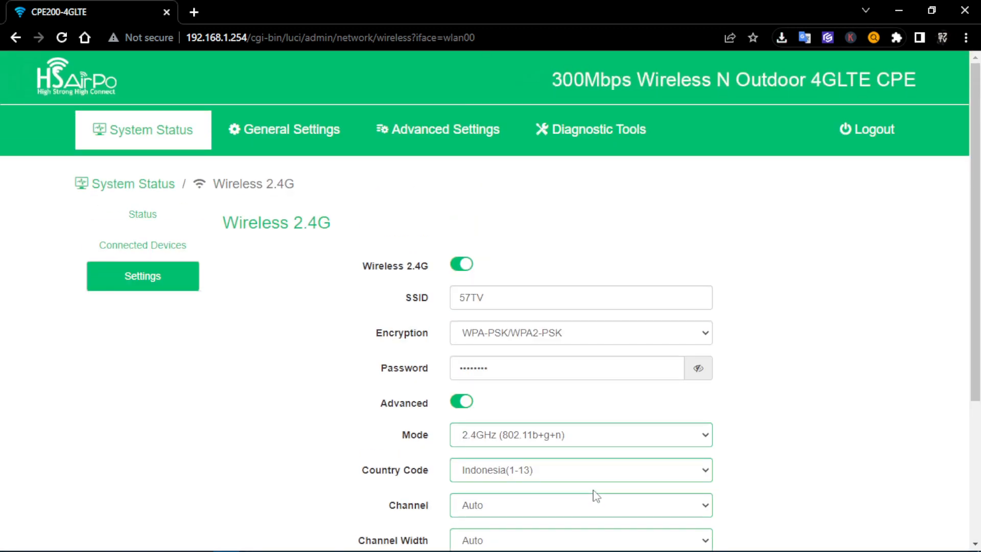